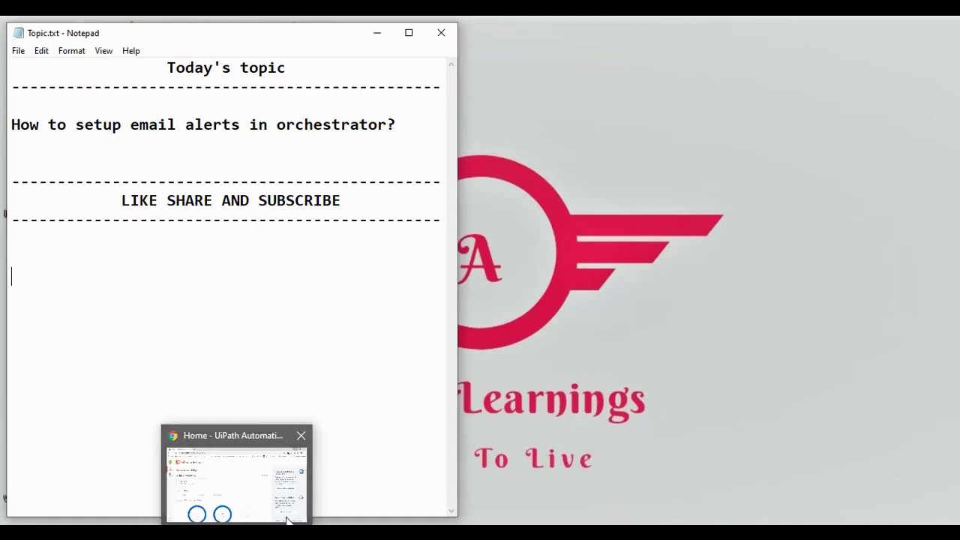
Switch from the Notepad topic notes to the UiPath Automation Cloud home page in Chrome.
{"action": "left_click", "coordinate": [604, 357]}
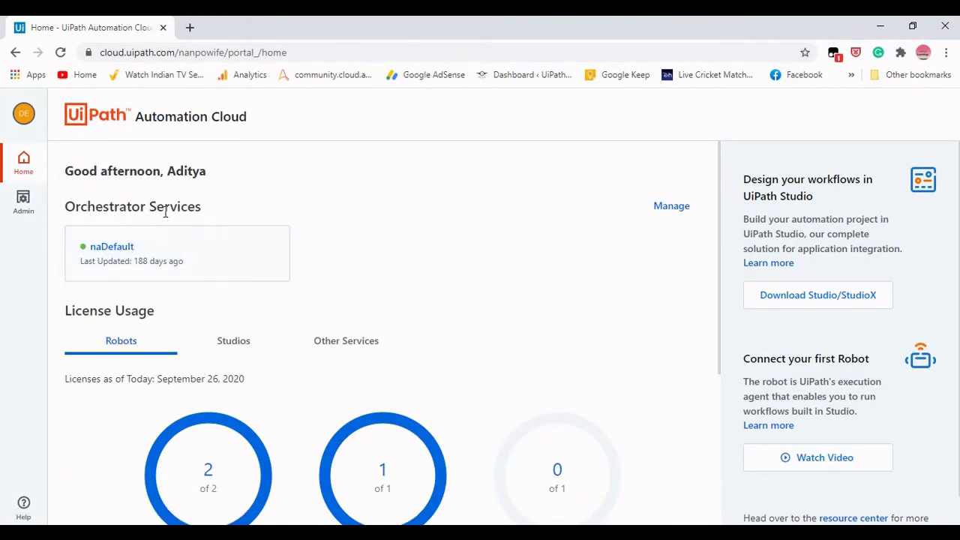
Open the naDefault Orchestrator tenant, then load myaccount.google.com in a new tab.
{"action": "left_click", "coordinate": [112, 249]}
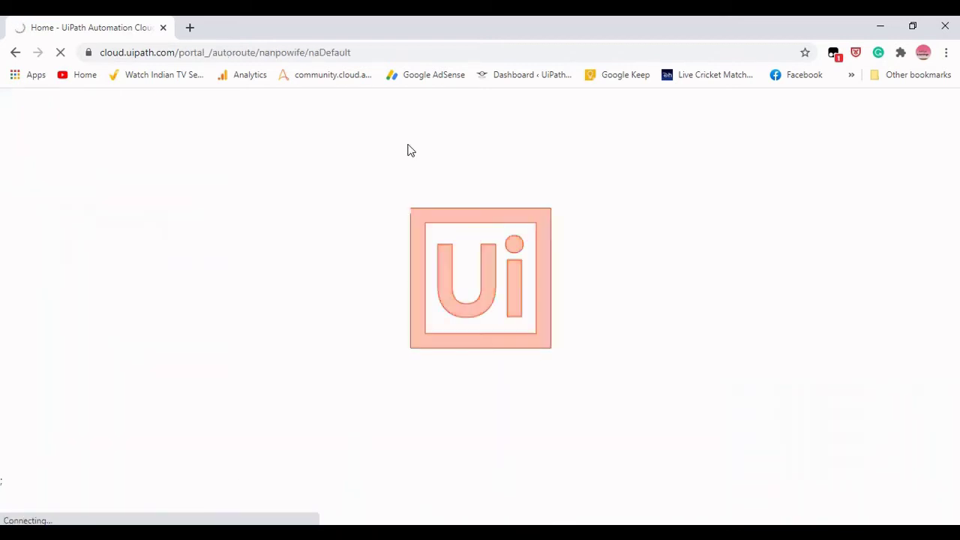
{"action": "left_click", "coordinate": [190, 28]}
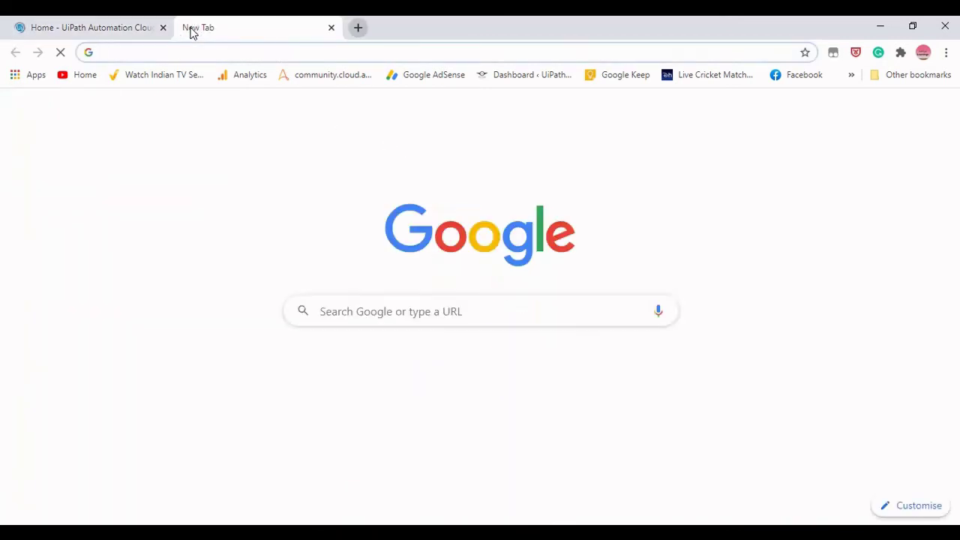
{"action": "type", "text": "my"}
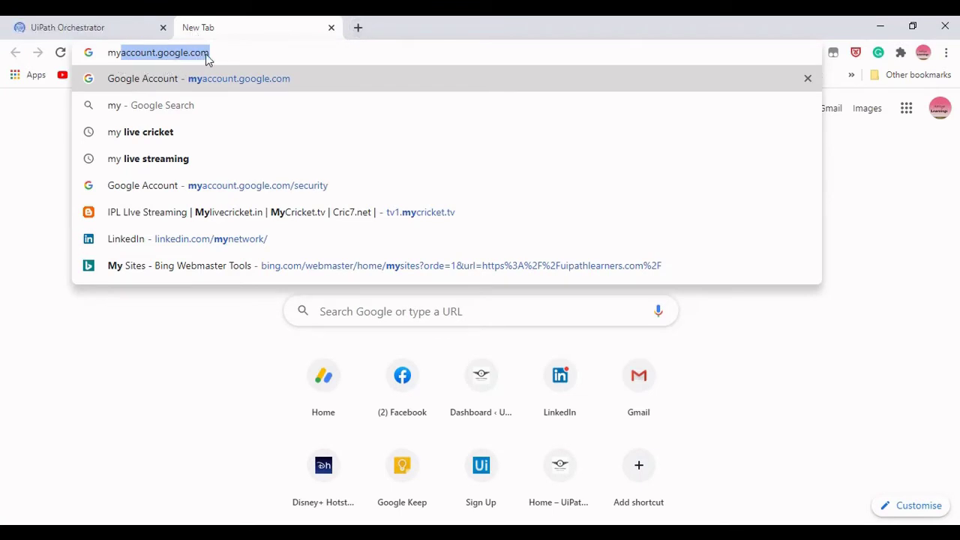
{"action": "key", "text": "Return"}
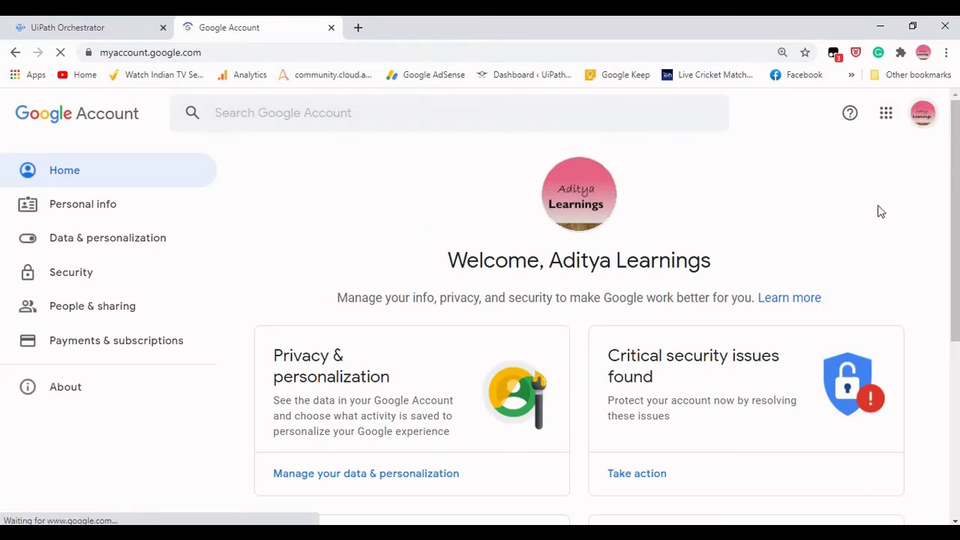
Switch to the other signed-in Google account and close the duplicate tab.
{"action": "left_click", "coordinate": [924, 114]}
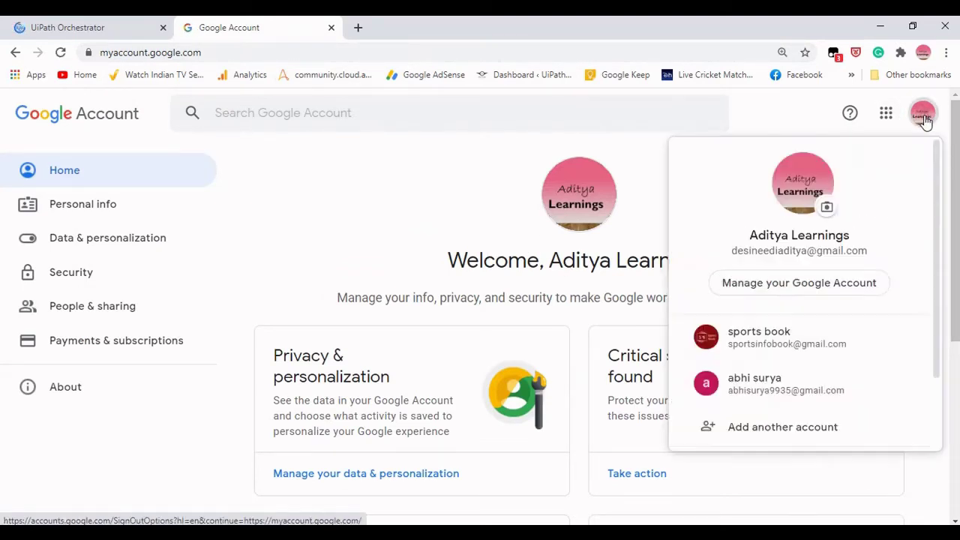
{"action": "left_click", "coordinate": [788, 381]}
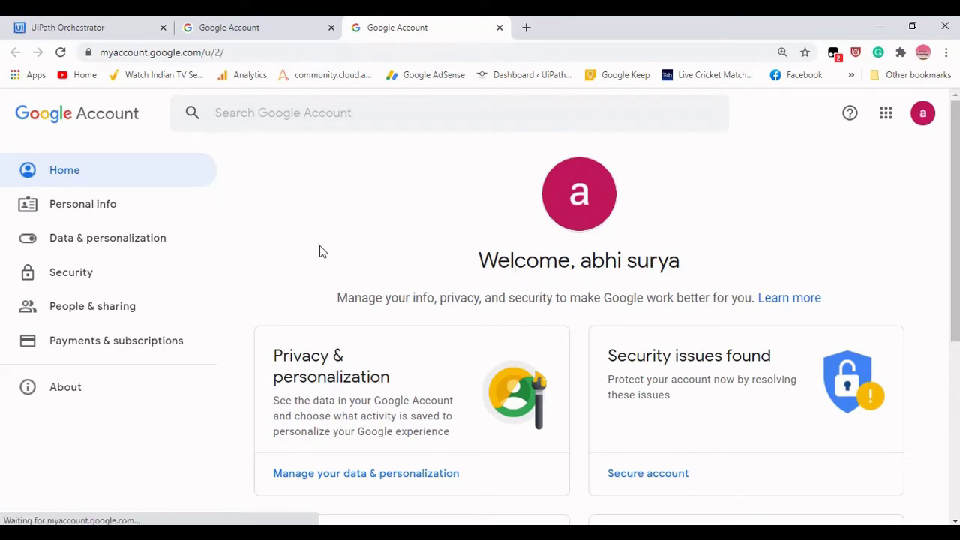
{"action": "left_click", "coordinate": [331, 27]}
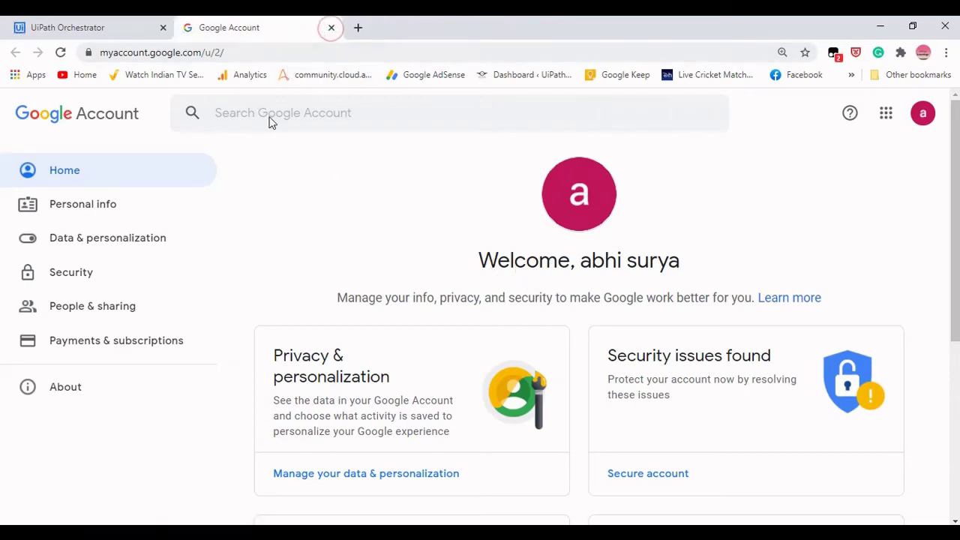
Open the account's Security settings and find 2-Step Verification showing Off.
{"action": "left_click", "coordinate": [64, 276]}
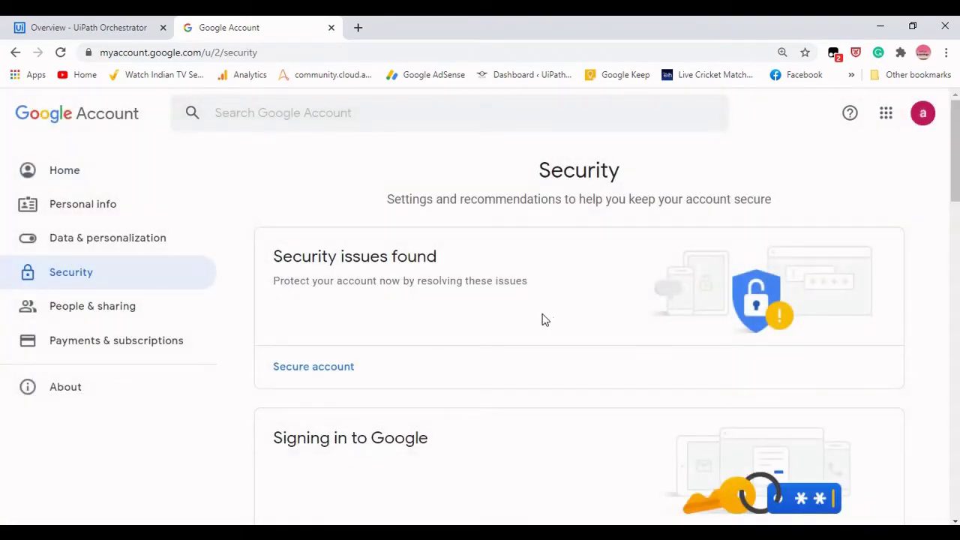
{"action": "scroll", "coordinate": [544, 319], "scroll_direction": "down", "scroll_amount": 4}
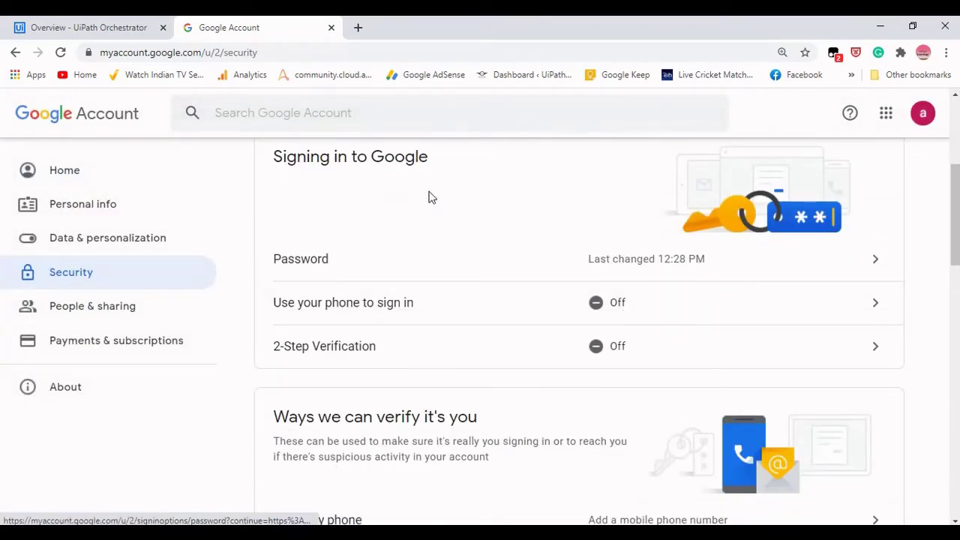
{"action": "scroll", "coordinate": [439, 251], "scroll_direction": "up", "scroll_amount": 1}
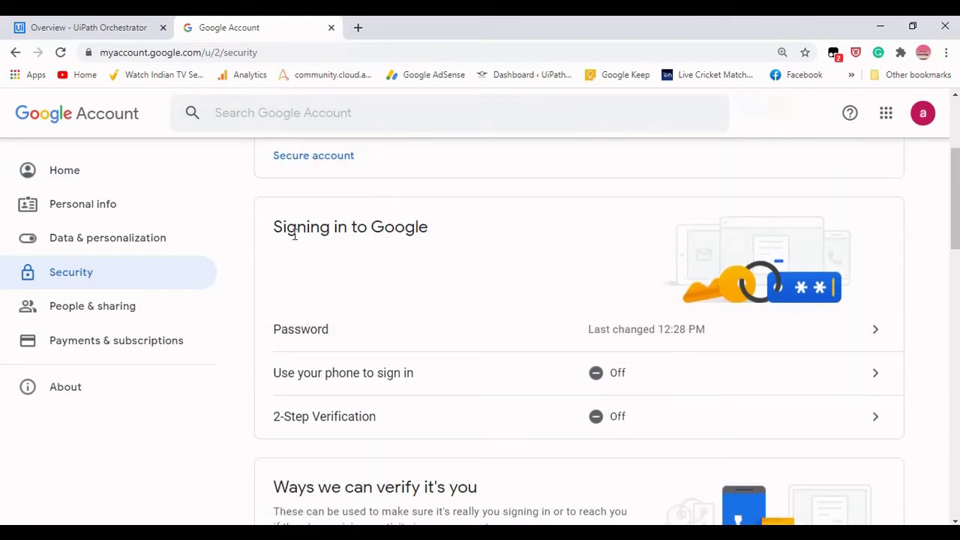
{"action": "left_click_drag", "start_coordinate": [276, 227], "coordinate": [431, 228]}
{"action": "left_click", "coordinate": [454, 226]}
{"action": "scroll", "coordinate": [435, 243], "scroll_direction": "down", "scroll_amount": 1}
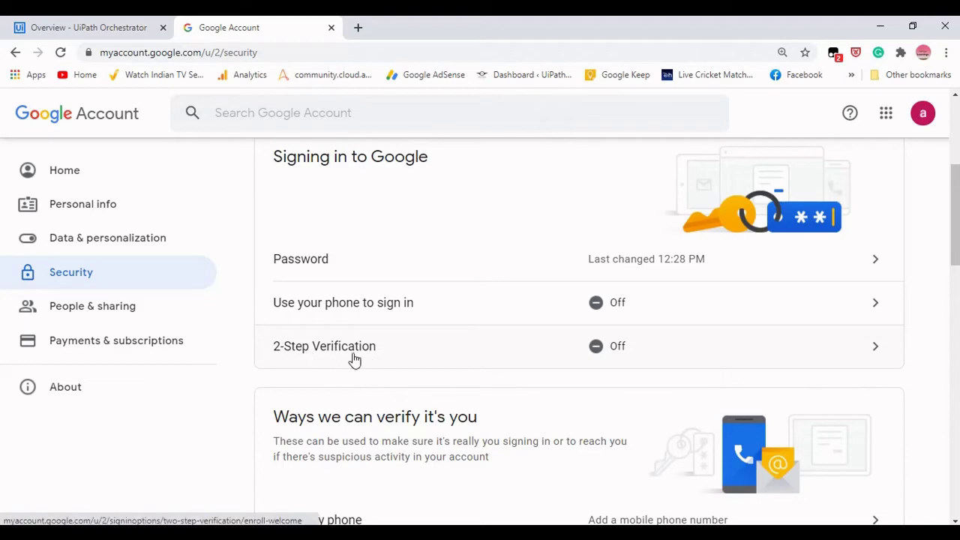
Begin 2-Step Verification enrollment and re-verify the account password.
{"action": "left_click", "coordinate": [752, 355]}
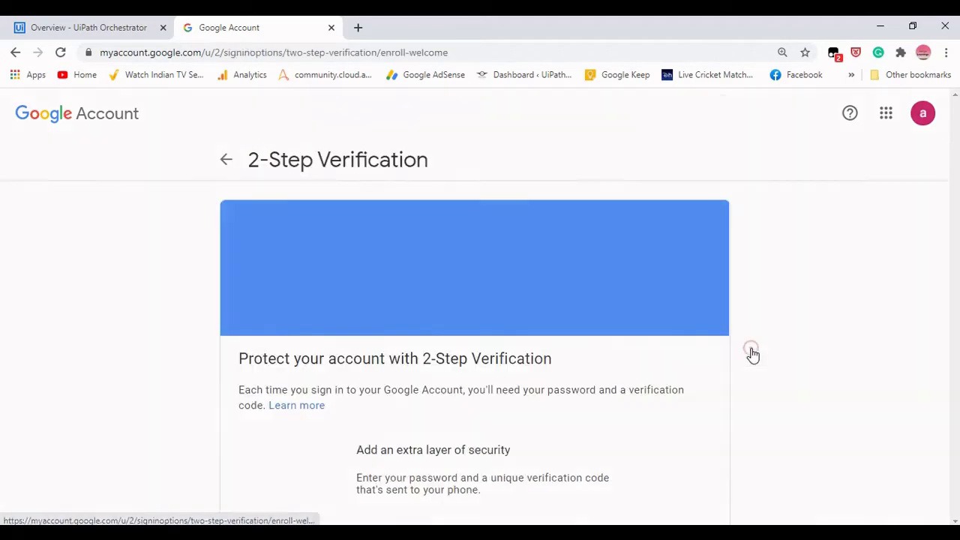
{"action": "scroll", "coordinate": [722, 353], "scroll_direction": "down", "scroll_amount": 2}
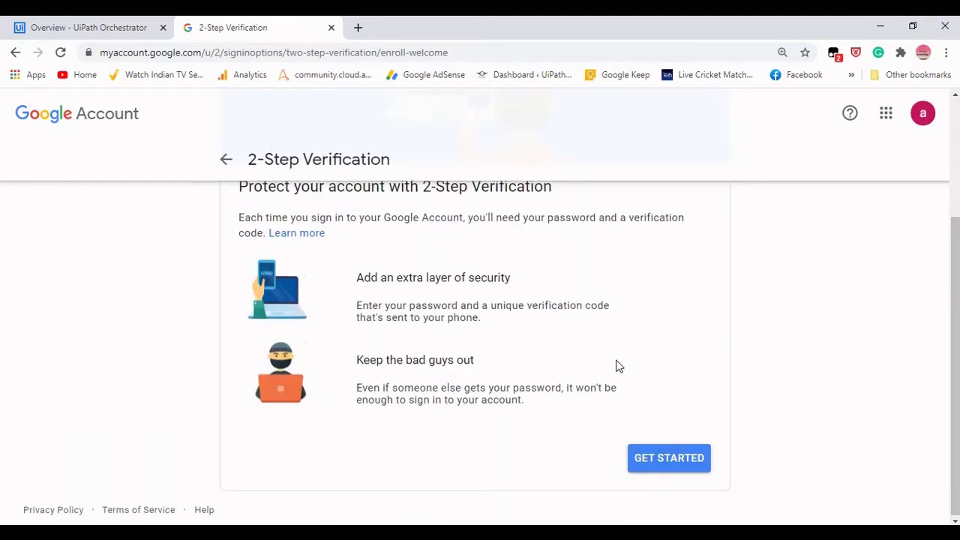
{"action": "left_click", "coordinate": [673, 460]}
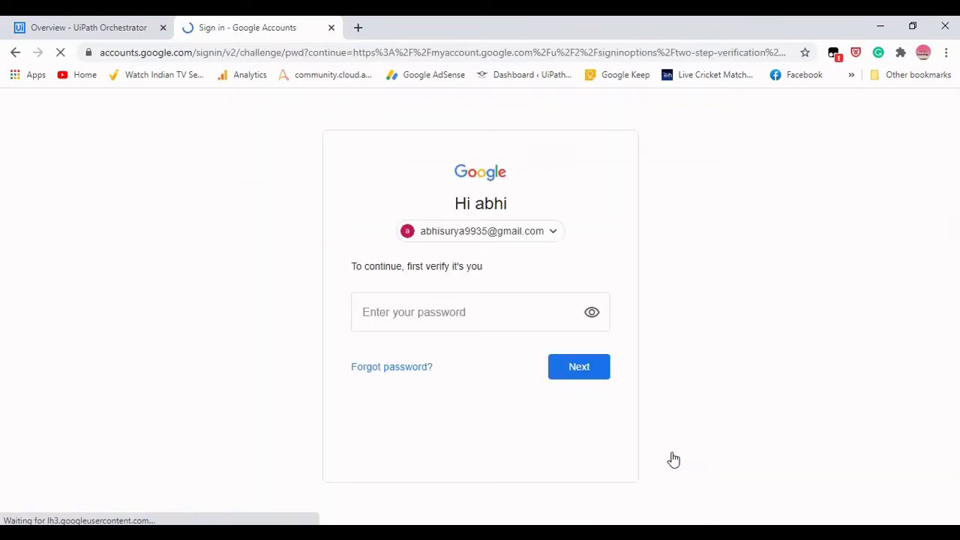
{"action": "left_click", "coordinate": [471, 313]}
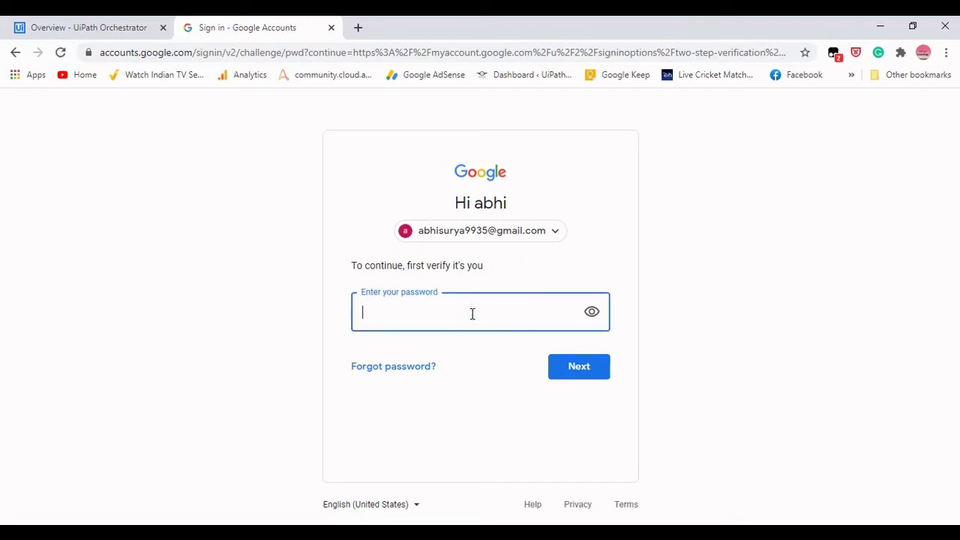
{"action": "type", "text": "*"}
{"action": "key", "text": "Return"}
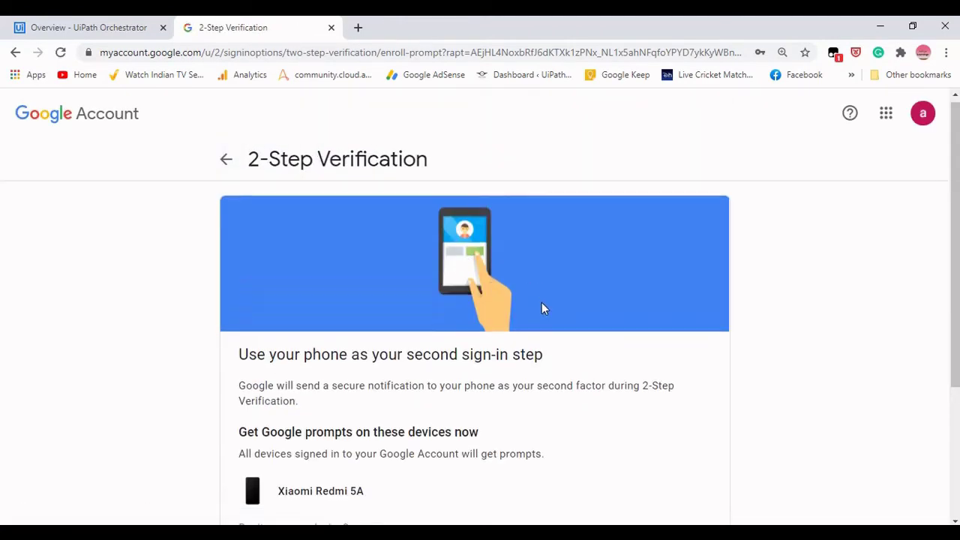
Send a test sign-in prompt to the Xiaomi Redmi 5A and approve it on the phone.
{"action": "scroll", "coordinate": [542, 302], "scroll_direction": "down", "scroll_amount": 1}
{"action": "scroll", "coordinate": [542, 302], "scroll_direction": "up", "scroll_amount": 1}
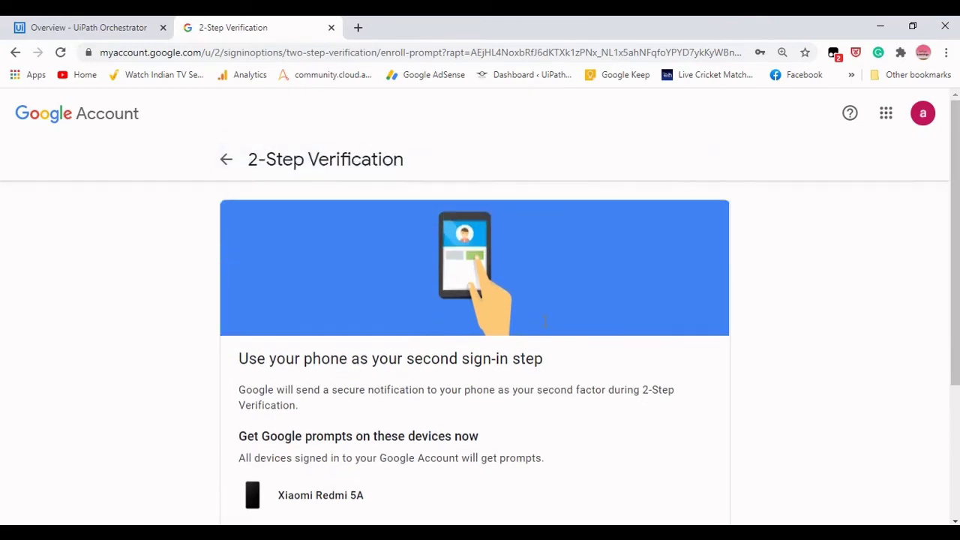
{"action": "scroll", "coordinate": [536, 314], "scroll_direction": "down", "scroll_amount": 3}
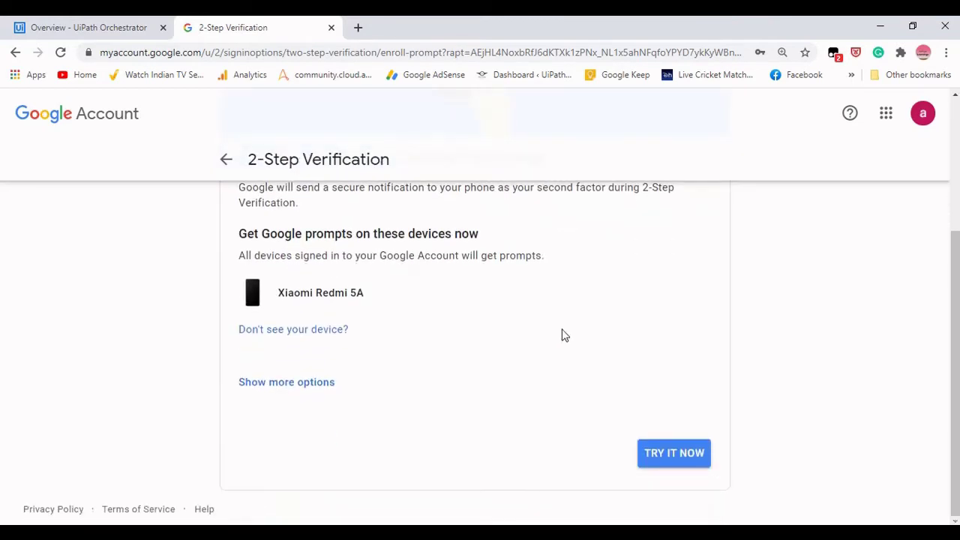
{"action": "scroll", "coordinate": [584, 322], "scroll_direction": "up", "scroll_amount": 1}
{"action": "scroll", "coordinate": [609, 334], "scroll_direction": "up", "scroll_amount": 2}
{"action": "scroll", "coordinate": [590, 360], "scroll_direction": "down", "scroll_amount": 3}
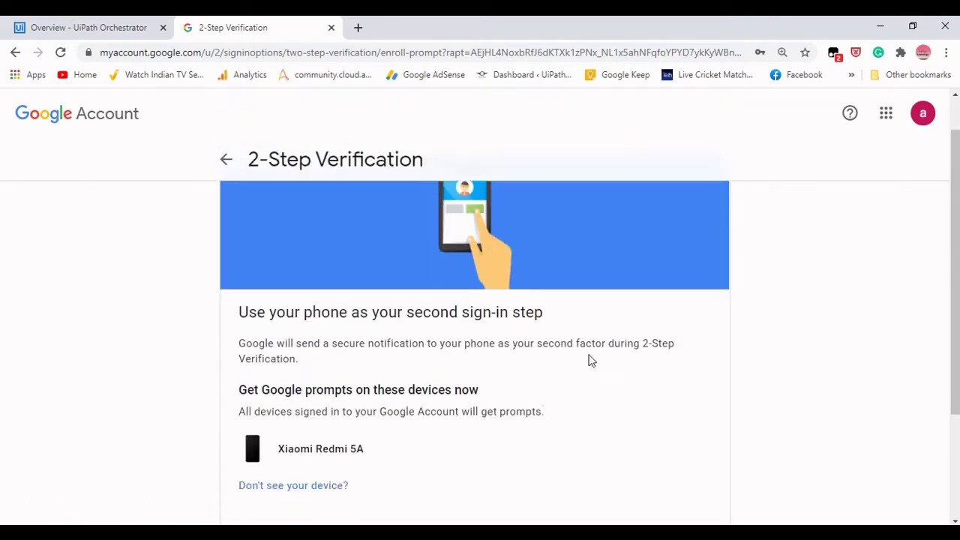
{"action": "left_click", "coordinate": [668, 454]}
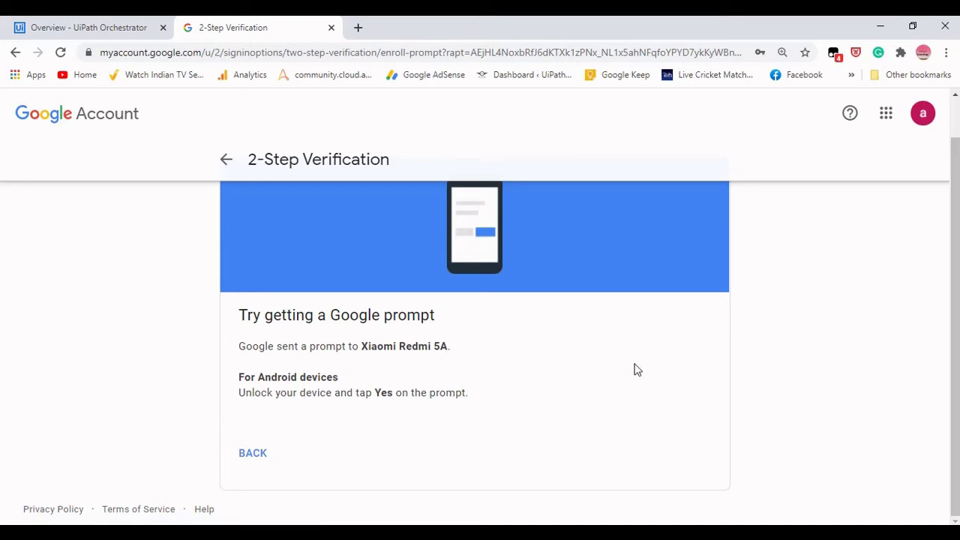
{"action": "scroll", "coordinate": [634, 369], "scroll_direction": "up", "scroll_amount": 1}
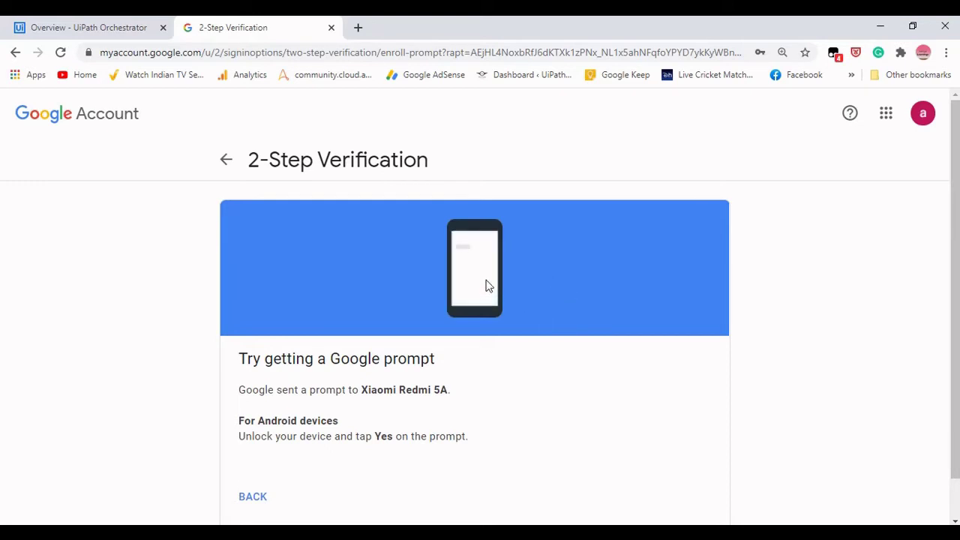
{"action": "scroll", "coordinate": [298, 375], "scroll_direction": "down", "scroll_amount": 1}
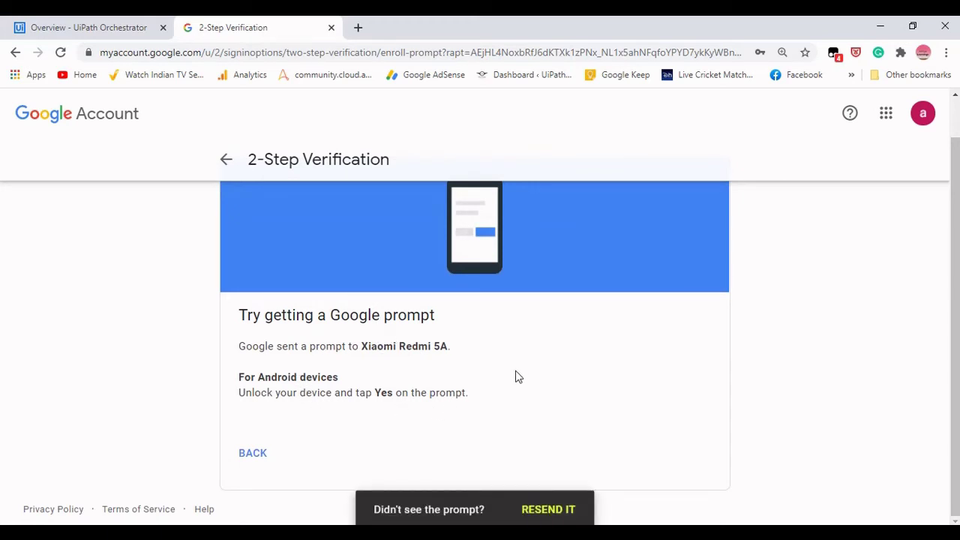
{"action": "scroll", "coordinate": [488, 300], "scroll_direction": "up", "scroll_amount": 1}
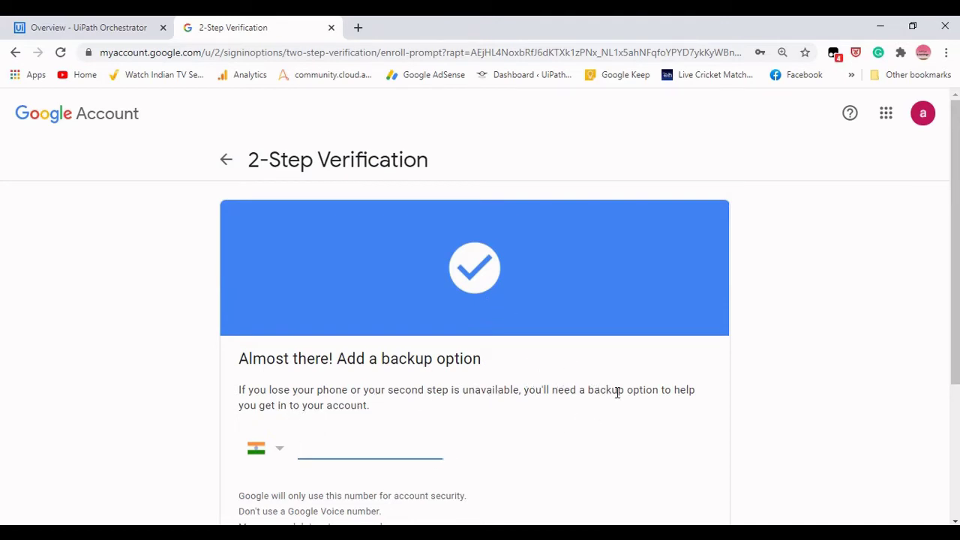
Choose the saved backup phone number and have a verification code texted to it.
{"action": "scroll", "coordinate": [357, 420], "scroll_direction": "down", "scroll_amount": 3}
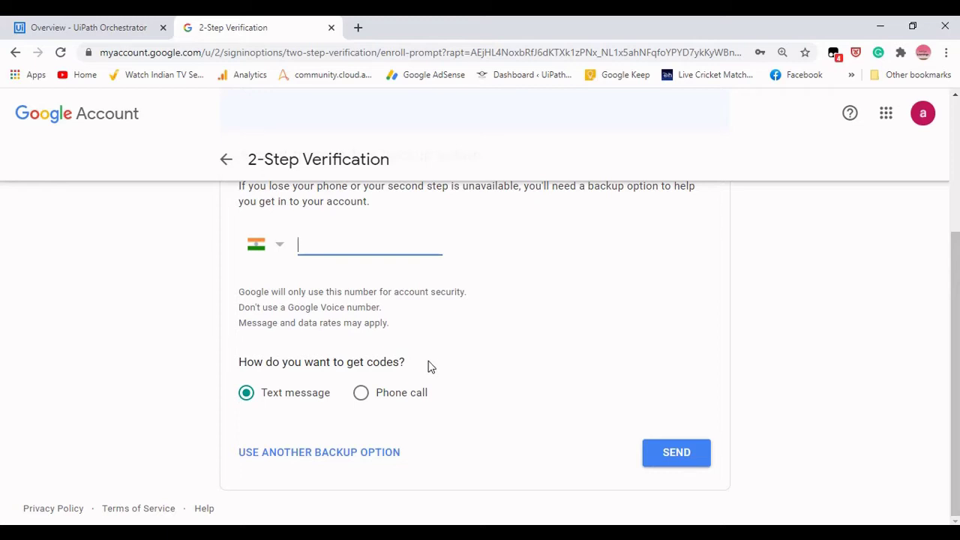
{"action": "scroll", "coordinate": [429, 366], "scroll_direction": "up", "scroll_amount": 1}
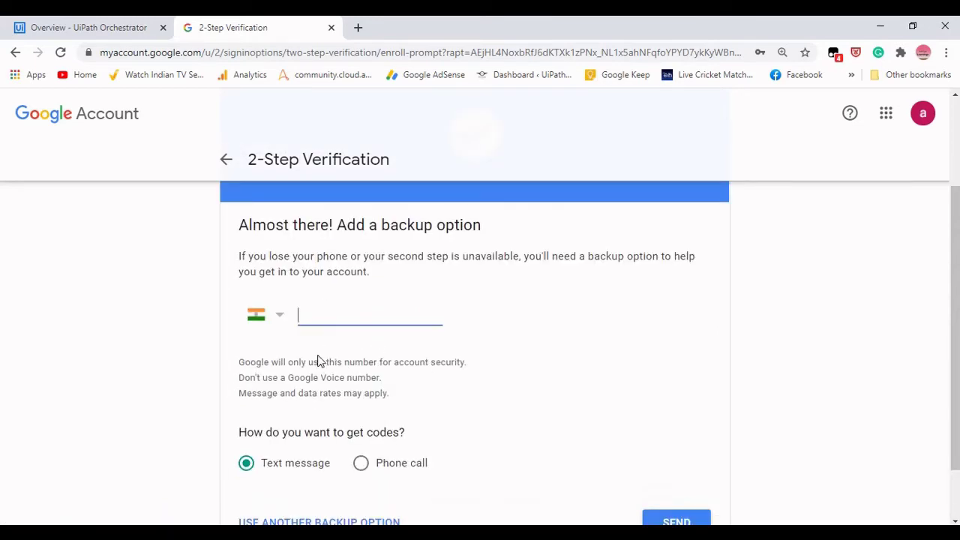
{"action": "scroll", "coordinate": [300, 443], "scroll_direction": "down", "scroll_amount": 1}
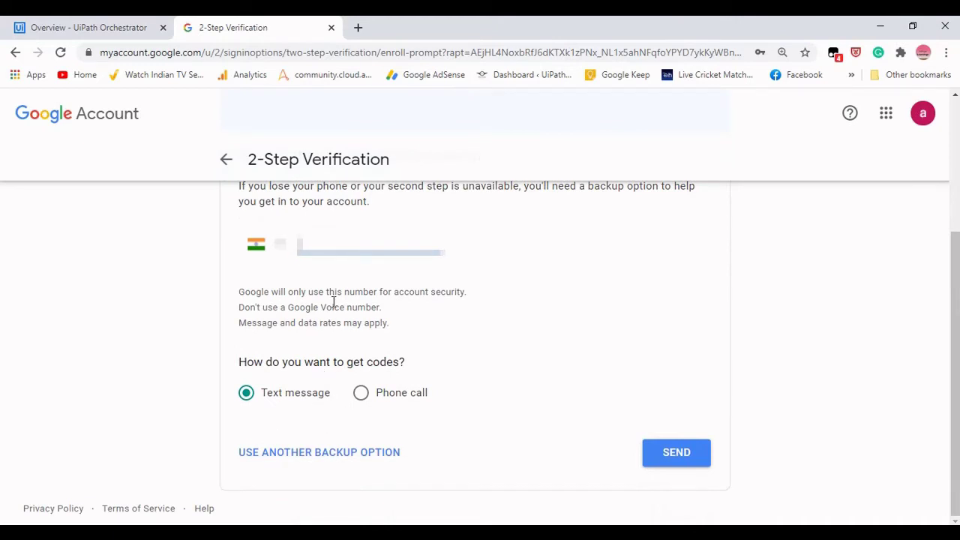
{"action": "type", "text": "07"}
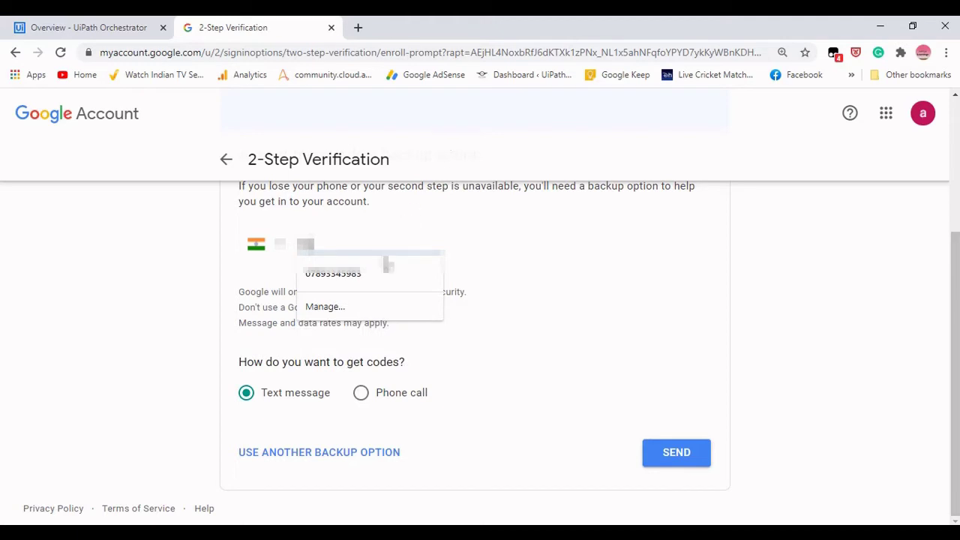
{"action": "left_click", "coordinate": [390, 267]}
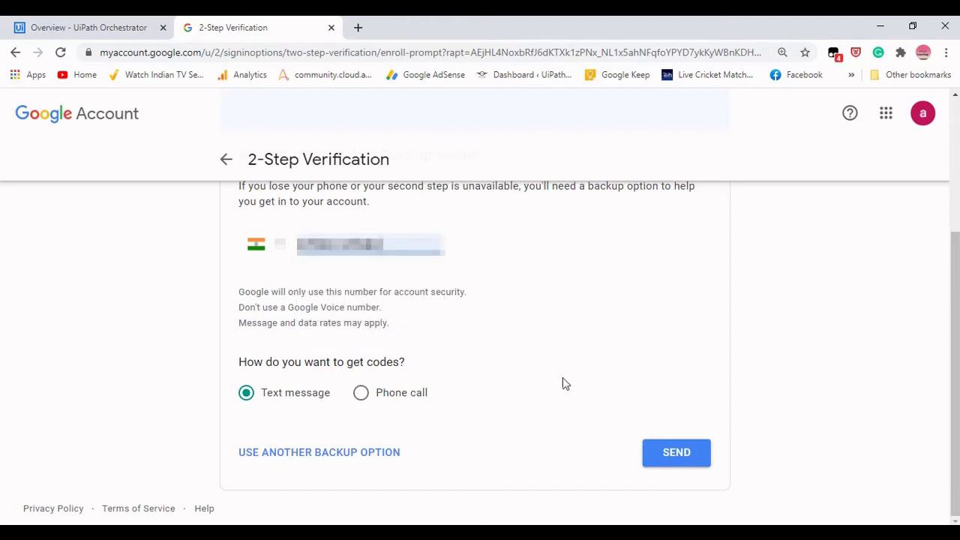
{"action": "left_click", "coordinate": [682, 456]}
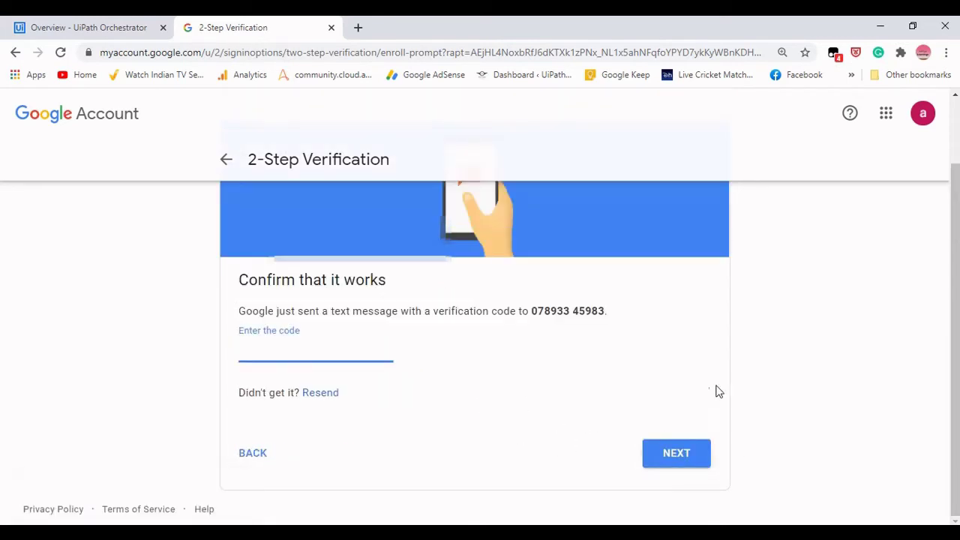
Enter the texted verification code and submit it.
{"action": "left_click", "coordinate": [771, 533]}
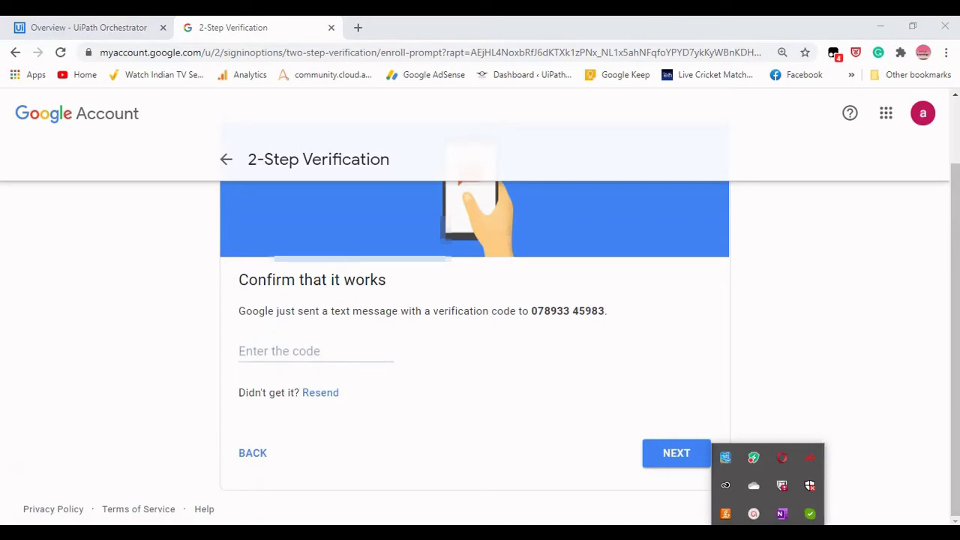
{"action": "left_click", "coordinate": [759, 514]}
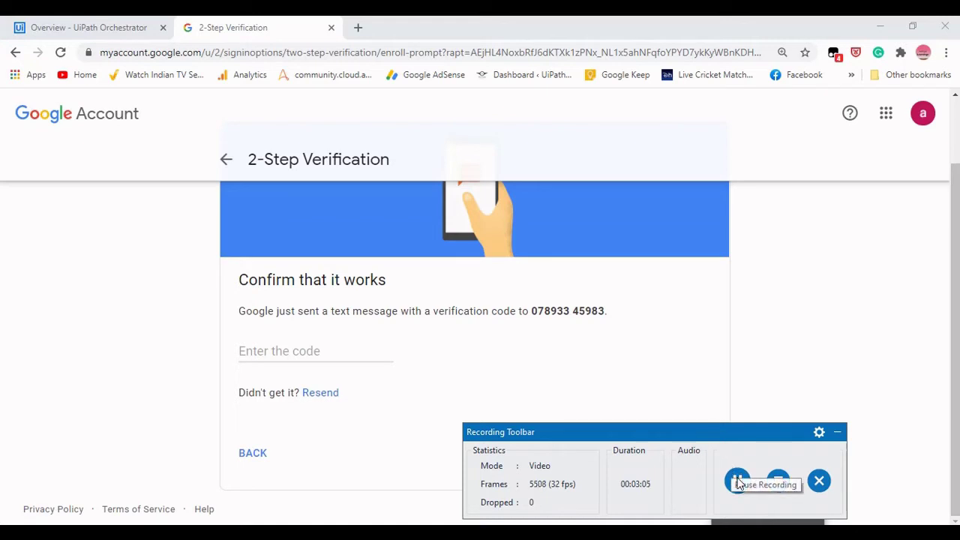
{"action": "left_click", "coordinate": [739, 484]}
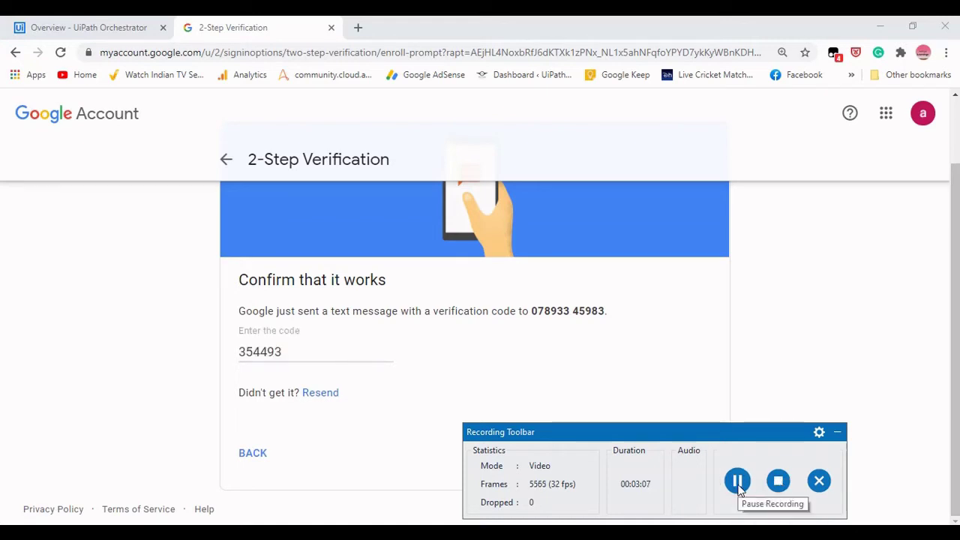
{"action": "left_click", "coordinate": [837, 432]}
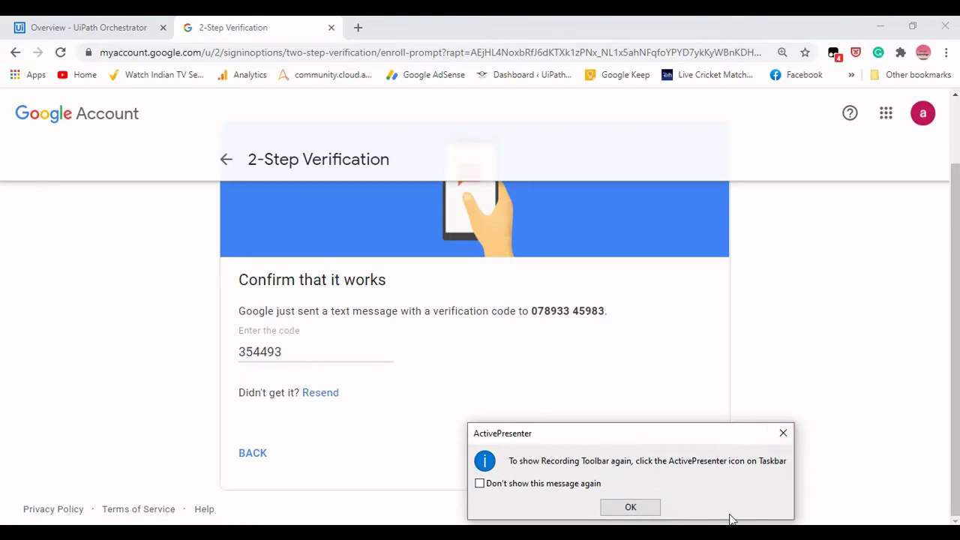
{"action": "left_click", "coordinate": [783, 433]}
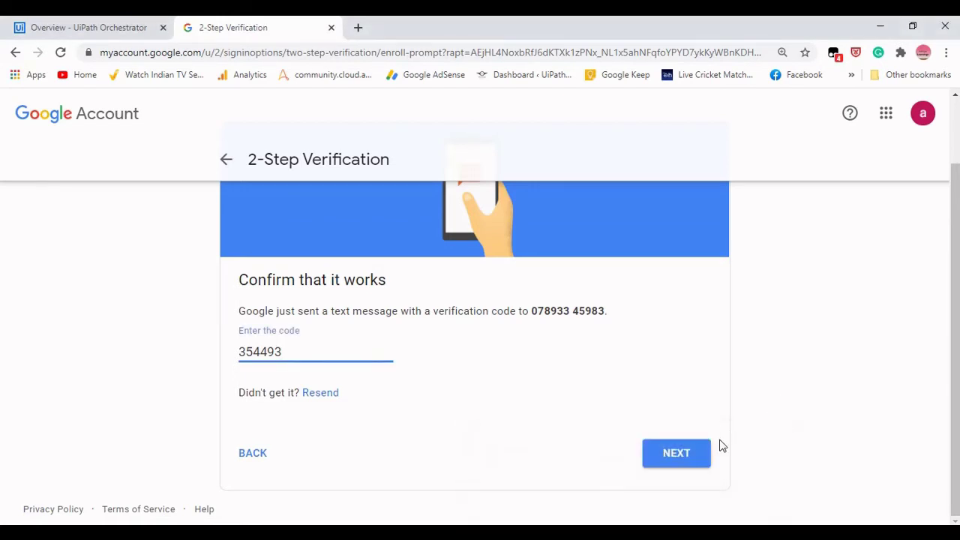
{"action": "left_click", "coordinate": [691, 453]}
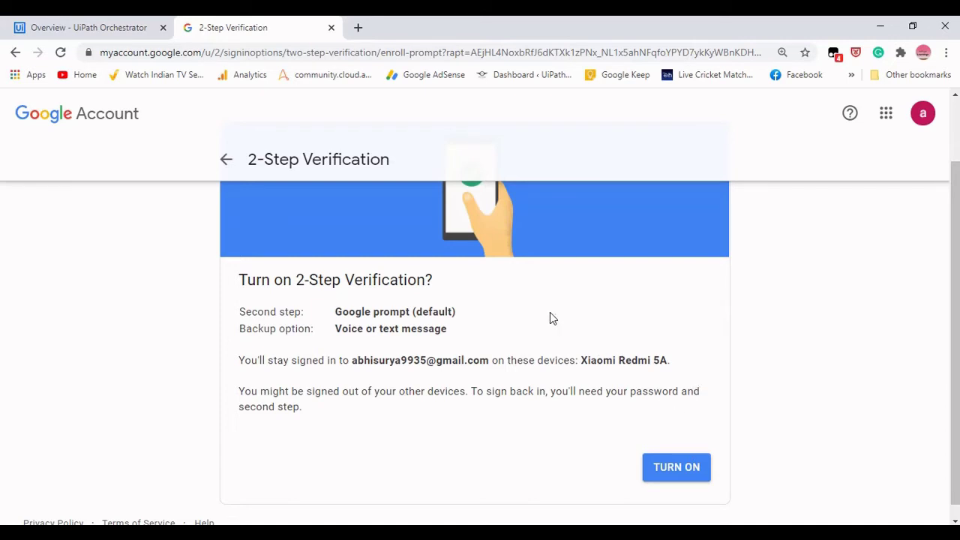
Turn on 2-Step Verification and return to Security, where it now shows On.
{"action": "left_click", "coordinate": [686, 474]}
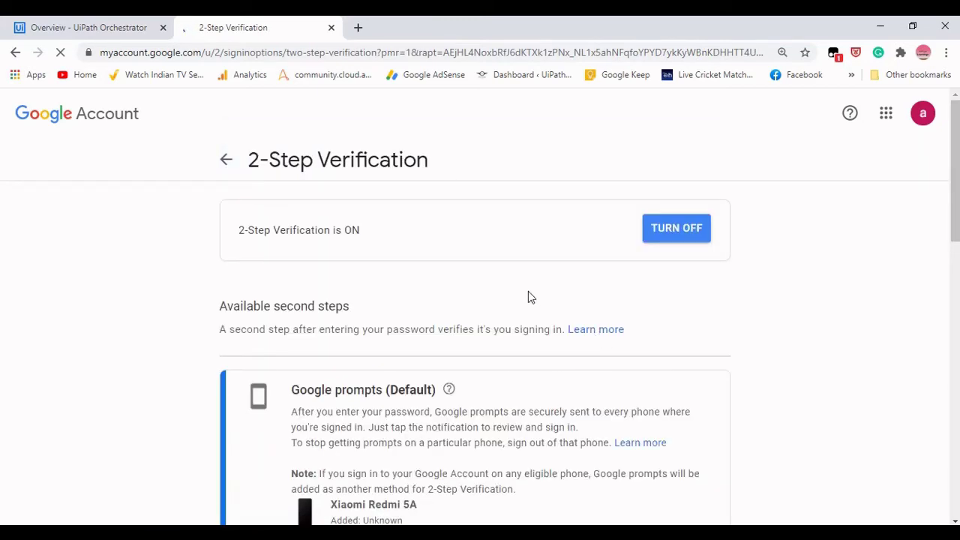
{"action": "scroll", "coordinate": [419, 319], "scroll_direction": "down", "scroll_amount": 2}
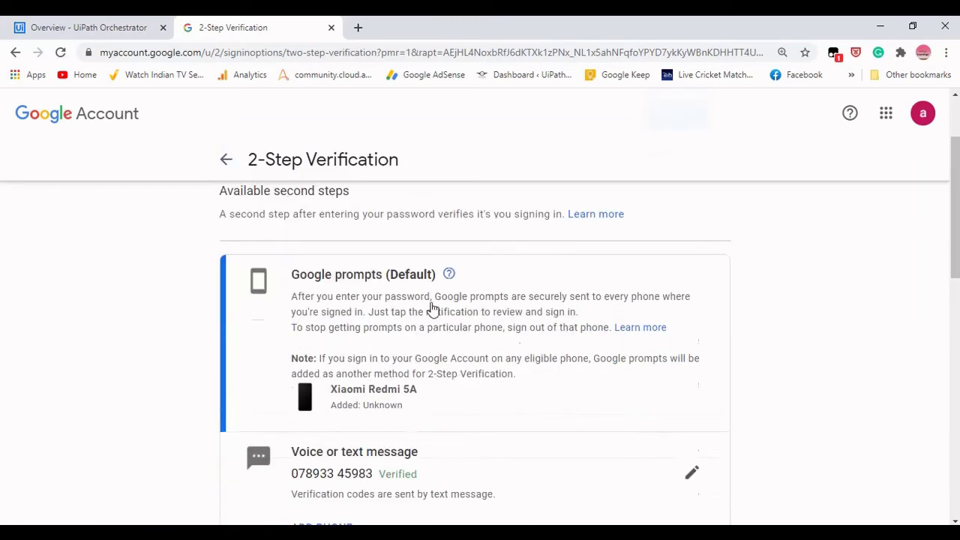
{"action": "scroll", "coordinate": [429, 310], "scroll_direction": "up", "scroll_amount": 2}
{"action": "left_click", "coordinate": [230, 171]}
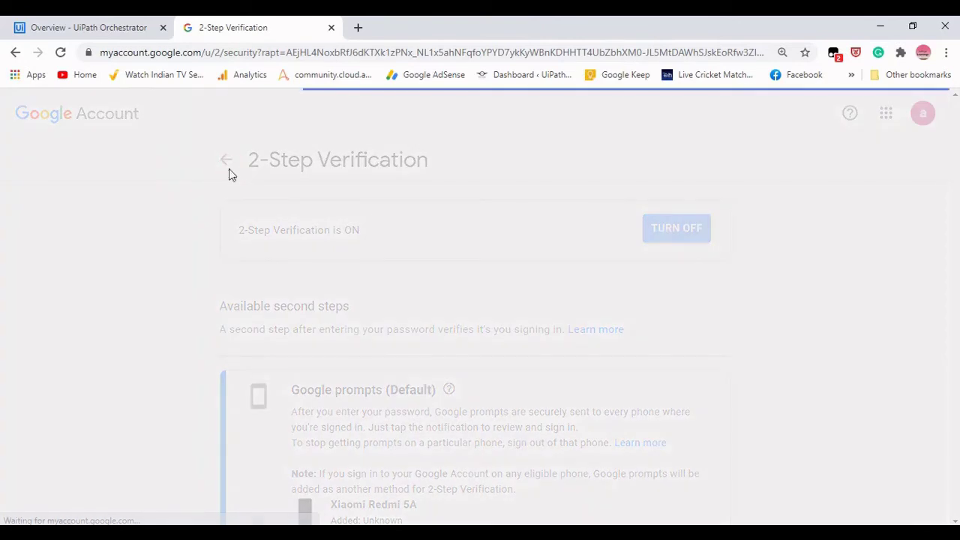
{"action": "scroll", "coordinate": [545, 270], "scroll_direction": "down", "scroll_amount": 1}
{"action": "scroll", "coordinate": [544, 268], "scroll_direction": "down", "scroll_amount": 4}
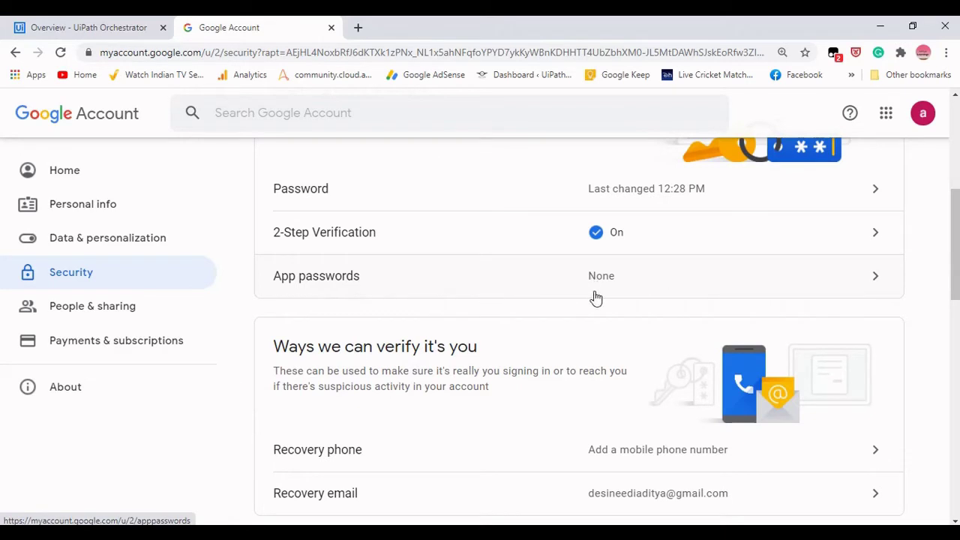
Open App passwords, re-entering the account password to gain access.
{"action": "left_click", "coordinate": [837, 281]}
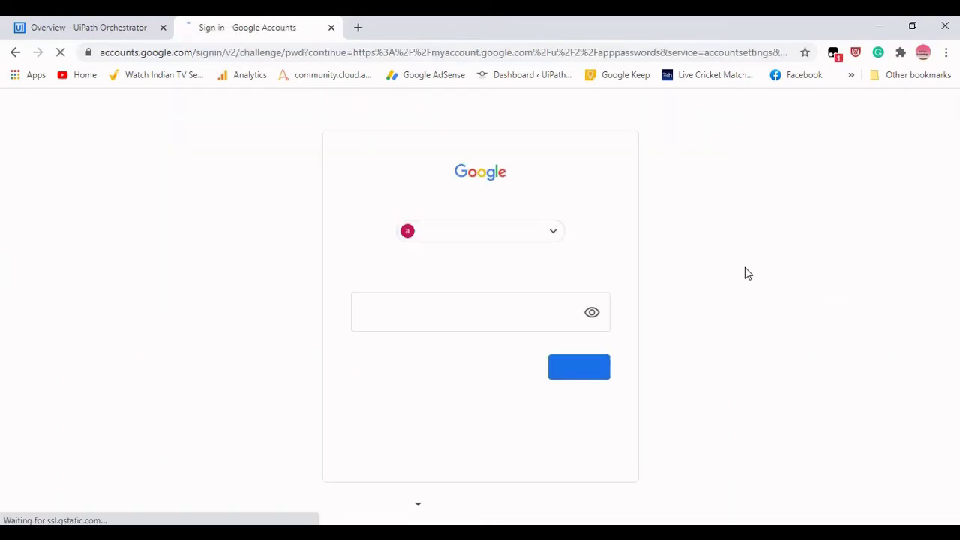
{"action": "left_click", "coordinate": [456, 304]}
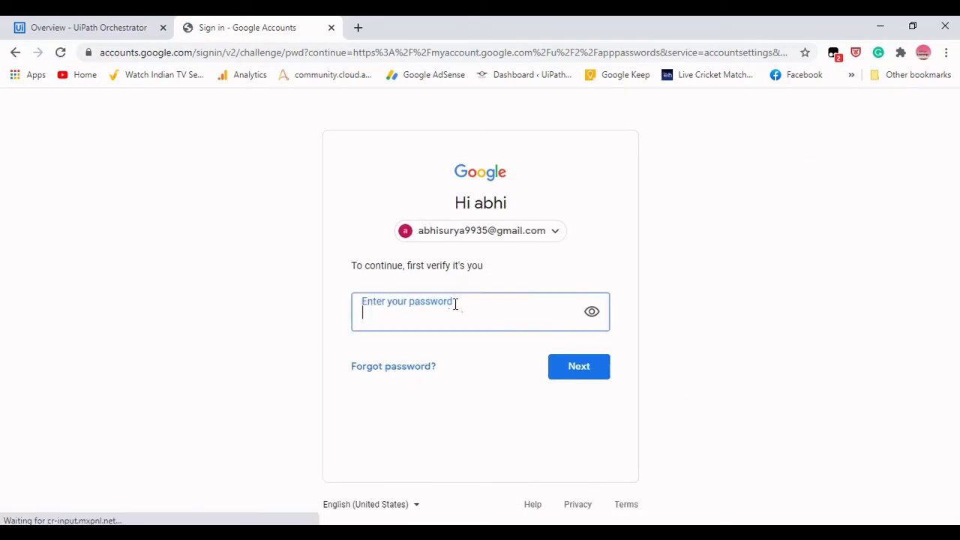
{"action": "type", "text": "•"}
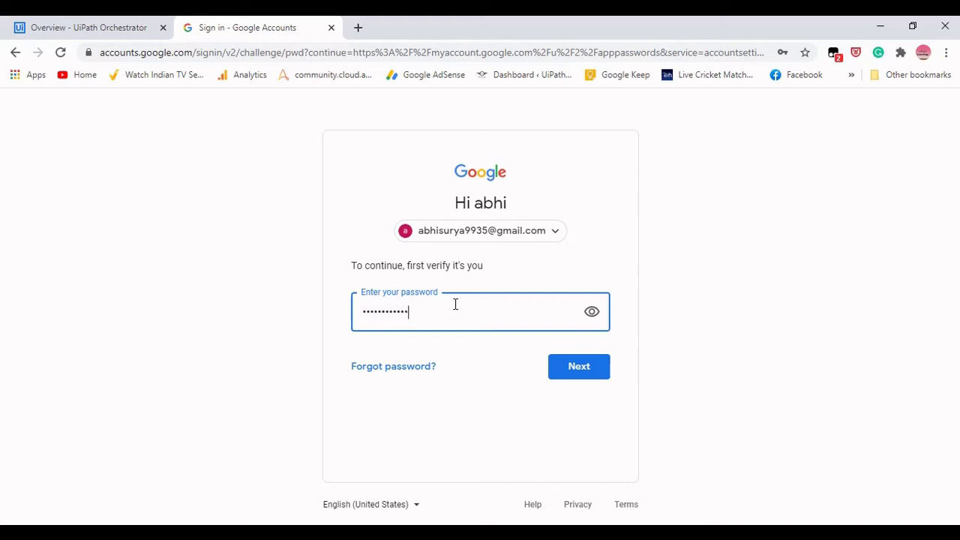
{"action": "key", "text": "Return"}
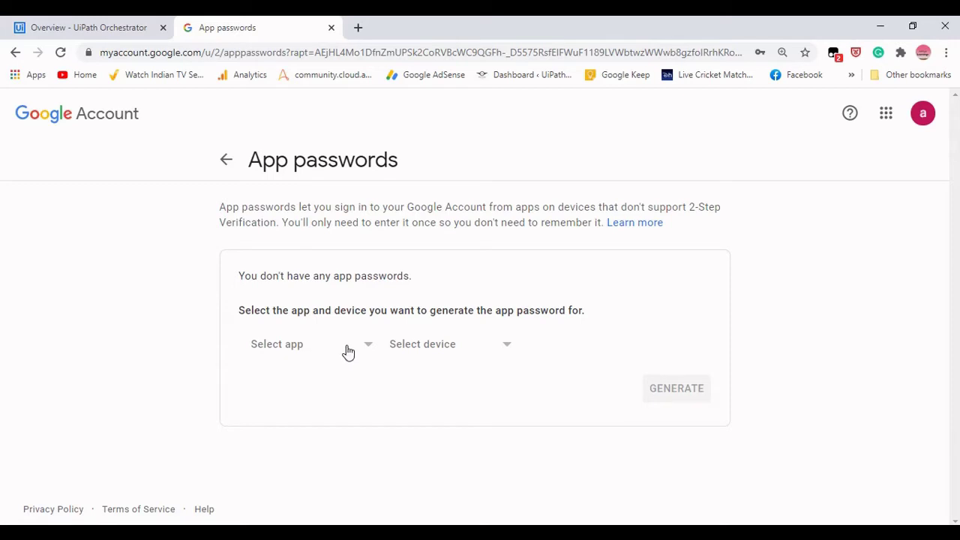
Choose Mail as the app and Windows Computer as the device, then generate the password.
{"action": "left_click", "coordinate": [370, 350]}
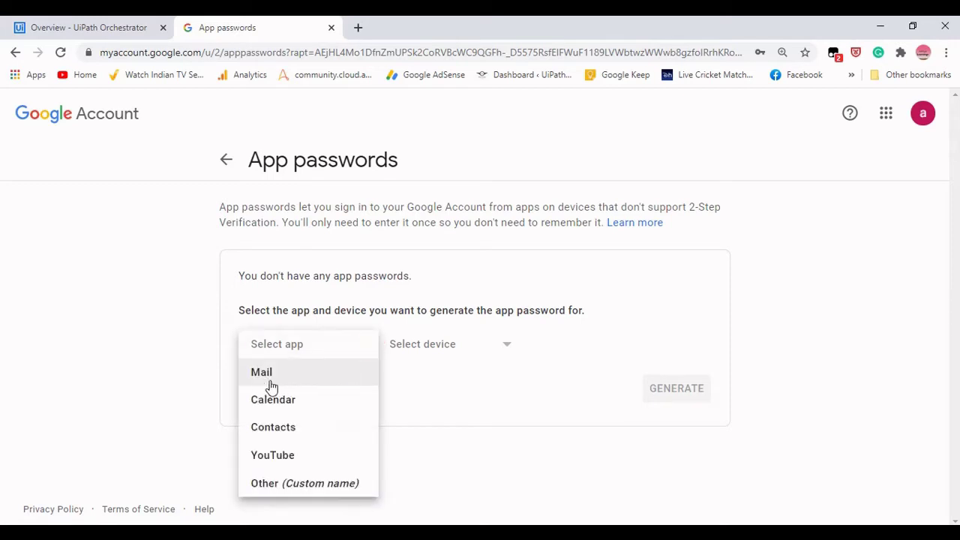
{"action": "left_click", "coordinate": [272, 385]}
{"action": "left_click", "coordinate": [356, 350]}
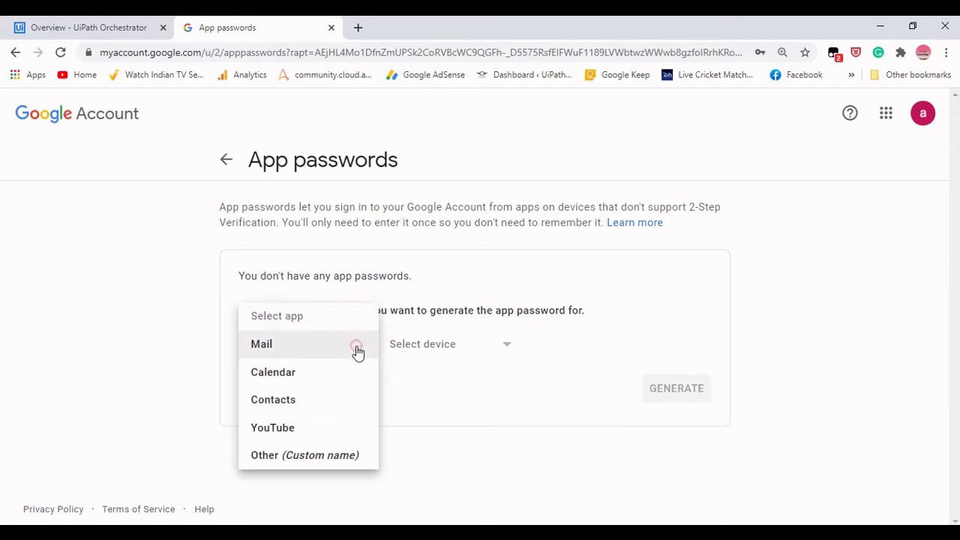
{"action": "left_click", "coordinate": [356, 350]}
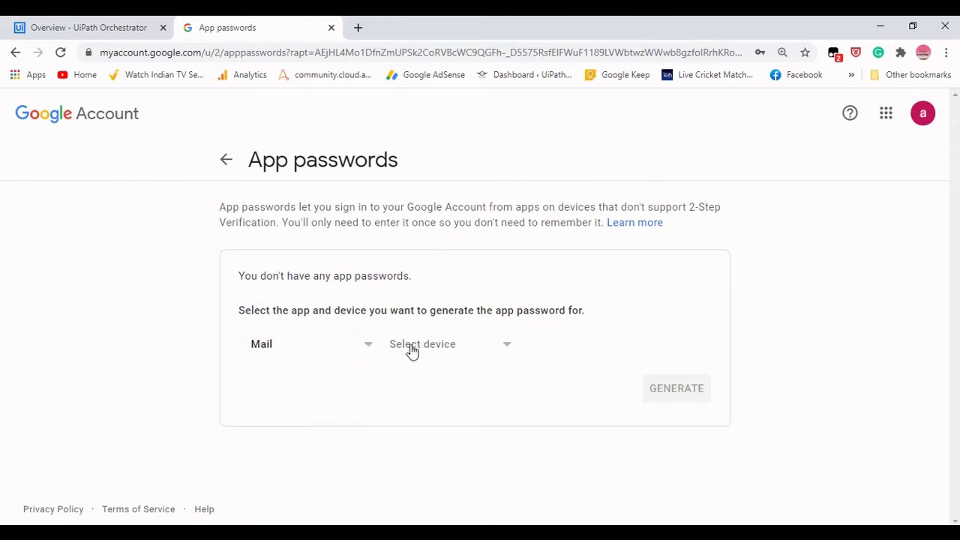
{"action": "left_click", "coordinate": [507, 345]}
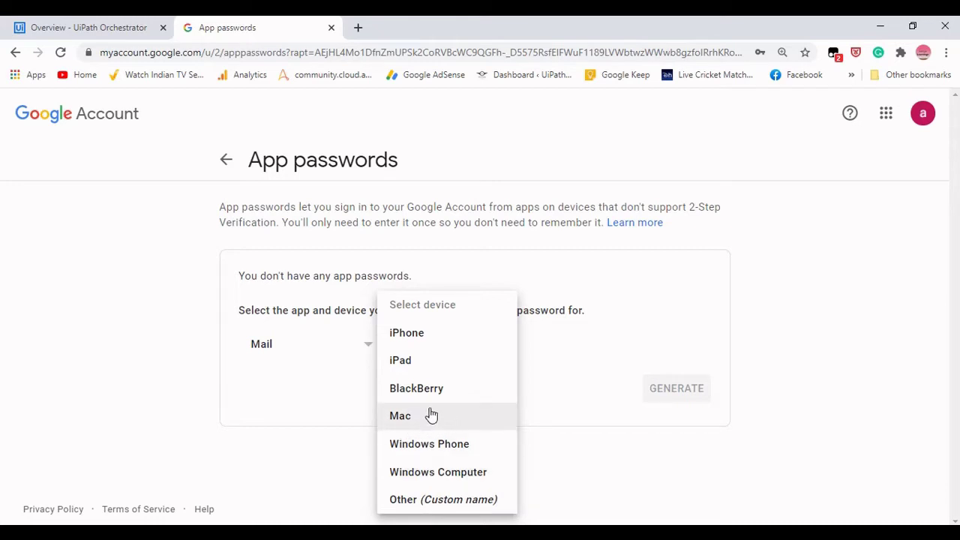
{"action": "left_click", "coordinate": [439, 478]}
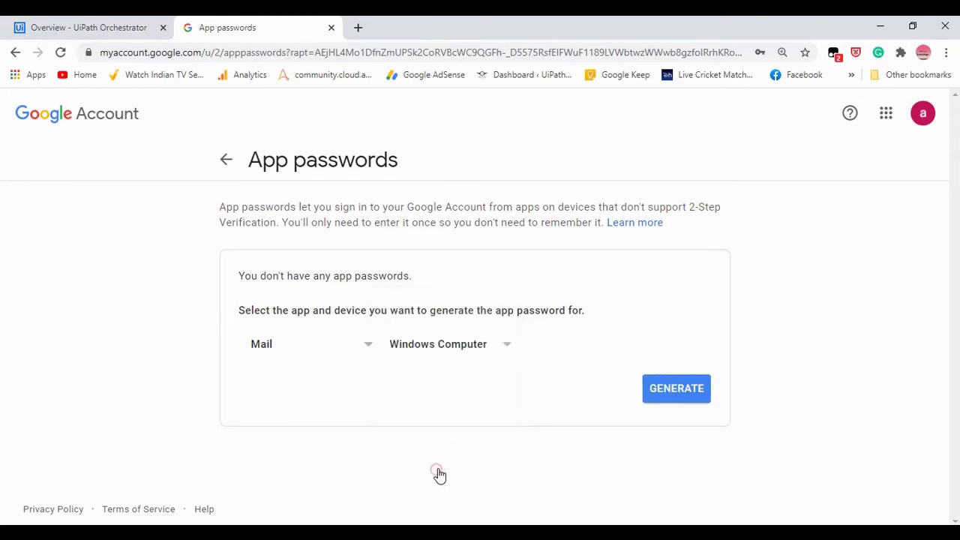
{"action": "left_click", "coordinate": [683, 393]}
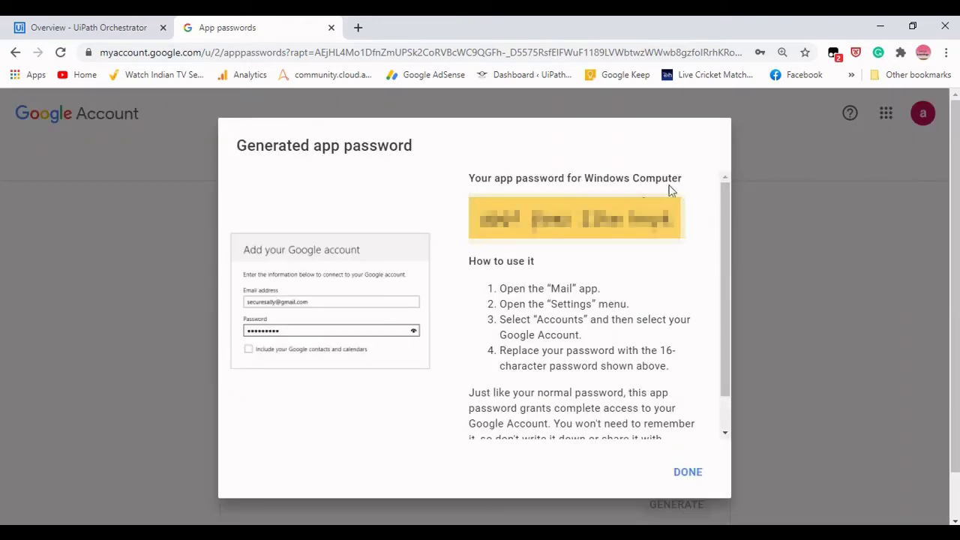
Select the generated app password, close its dialog, and go back to Security settings.
{"action": "left_click_drag", "start_coordinate": [473, 217], "coordinate": [694, 231]}
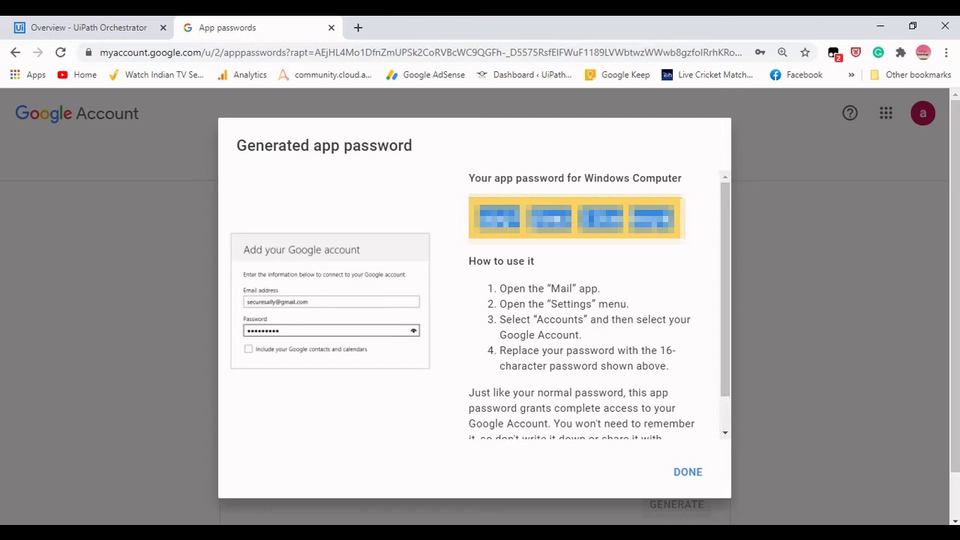
{"action": "left_click", "coordinate": [679, 474]}
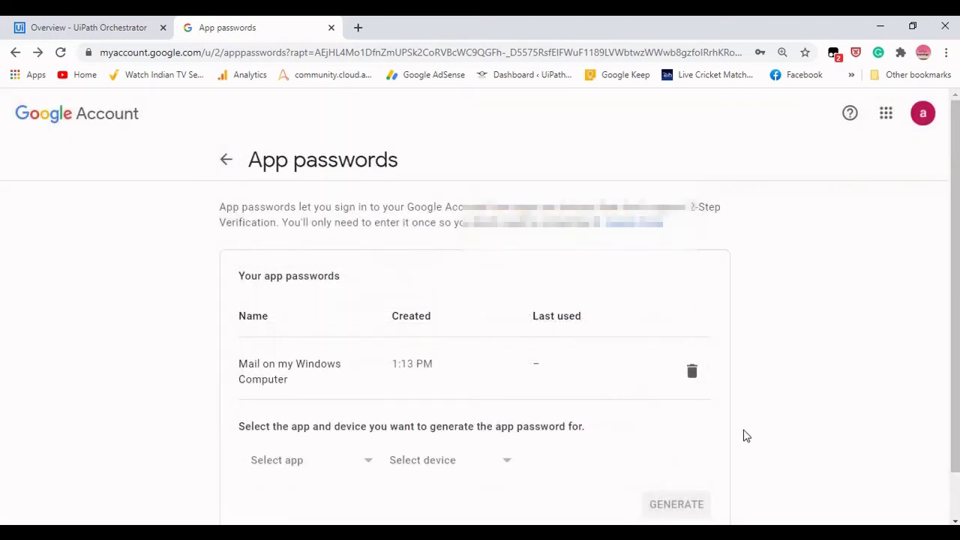
{"action": "scroll", "coordinate": [548, 412], "scroll_direction": "down", "scroll_amount": 1}
{"action": "scroll", "coordinate": [551, 412], "scroll_direction": "up", "scroll_amount": 1}
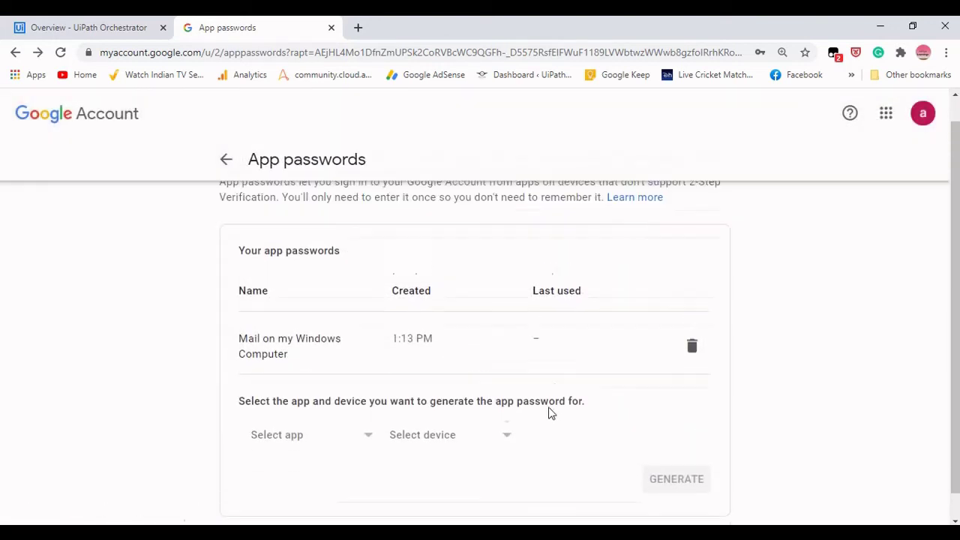
{"action": "scroll", "coordinate": [557, 415], "scroll_direction": "up", "scroll_amount": 1}
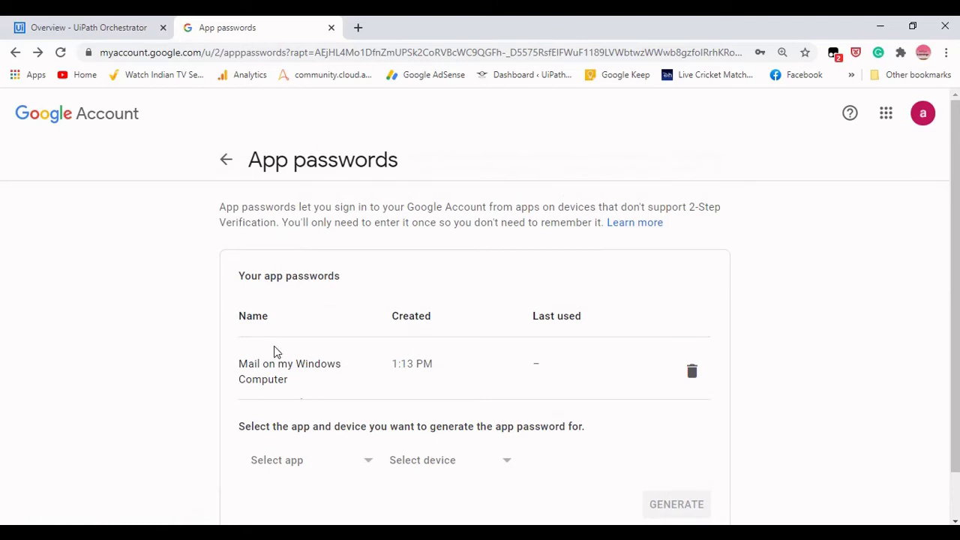
{"action": "left_click", "coordinate": [227, 162]}
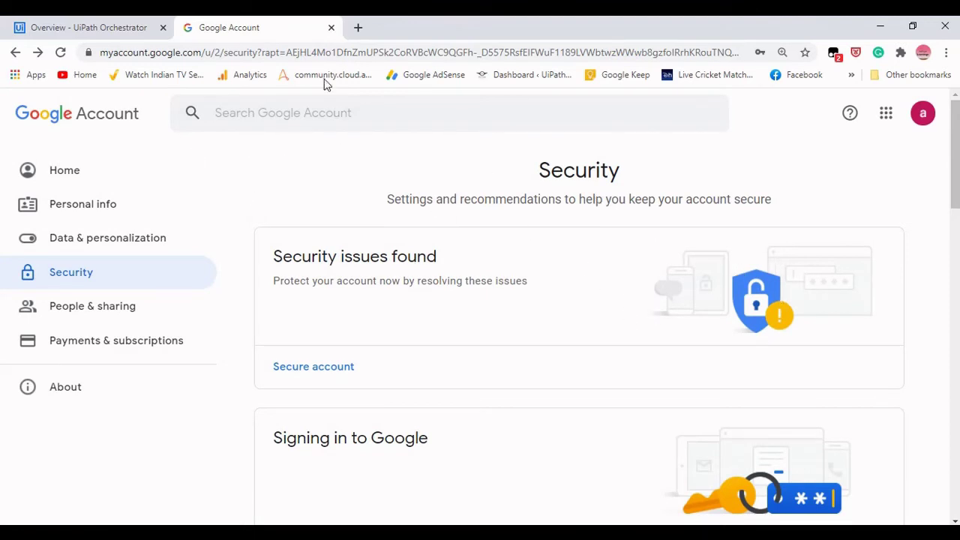
Close the Google Account page and open the naDefault tenant's Settings page.
{"action": "left_click", "coordinate": [332, 28]}
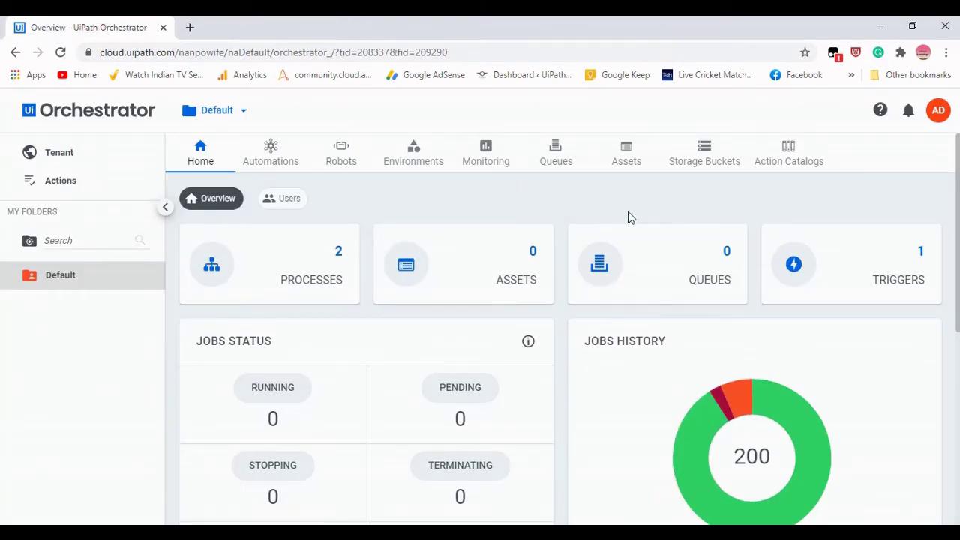
{"action": "left_click", "coordinate": [61, 152]}
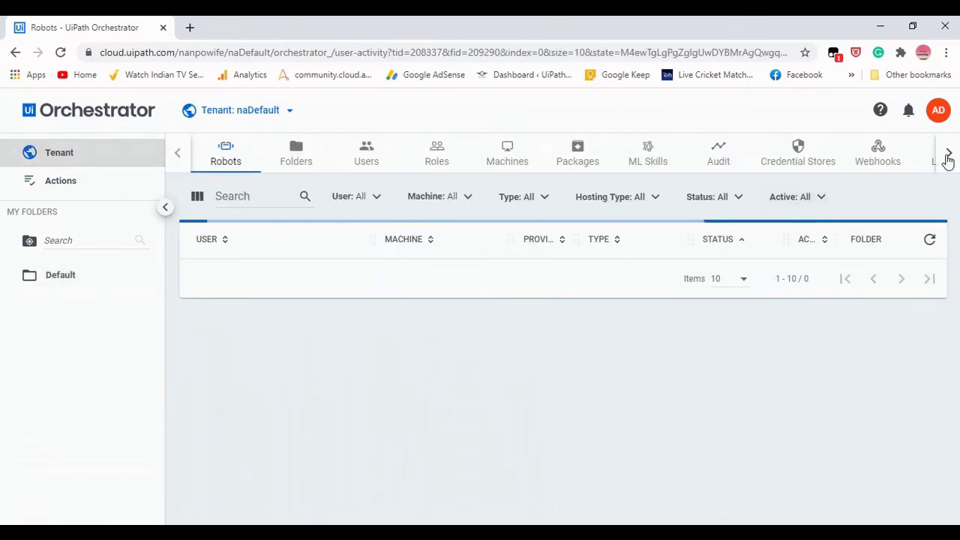
{"action": "left_click", "coordinate": [947, 158]}
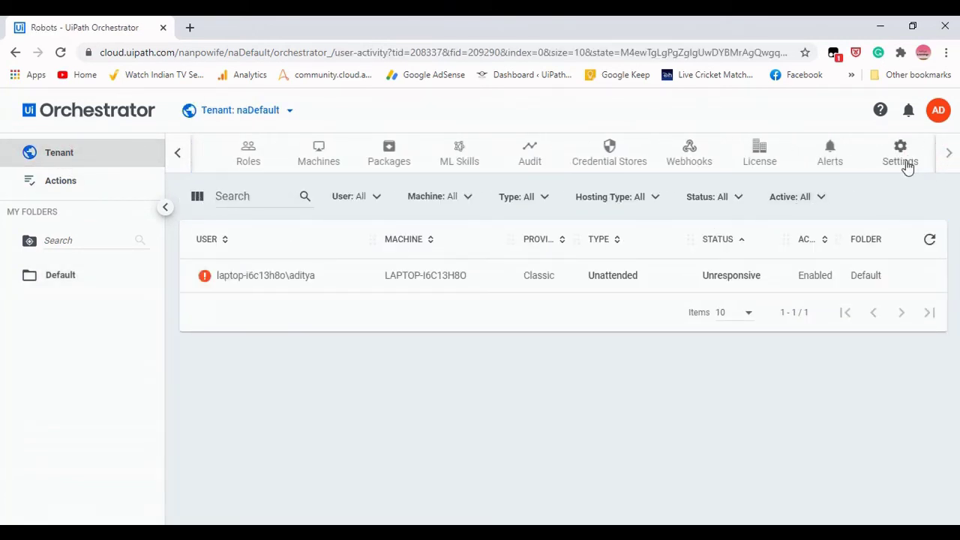
{"action": "left_click", "coordinate": [900, 153]}
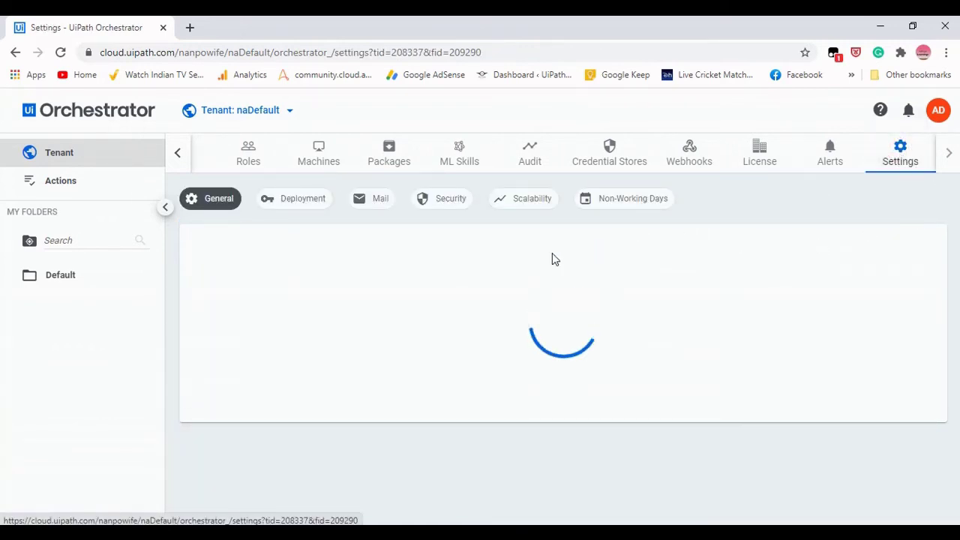
On the Mail tab, enable alerts email and leave Use default credentials unchecked.
{"action": "left_click", "coordinate": [379, 203]}
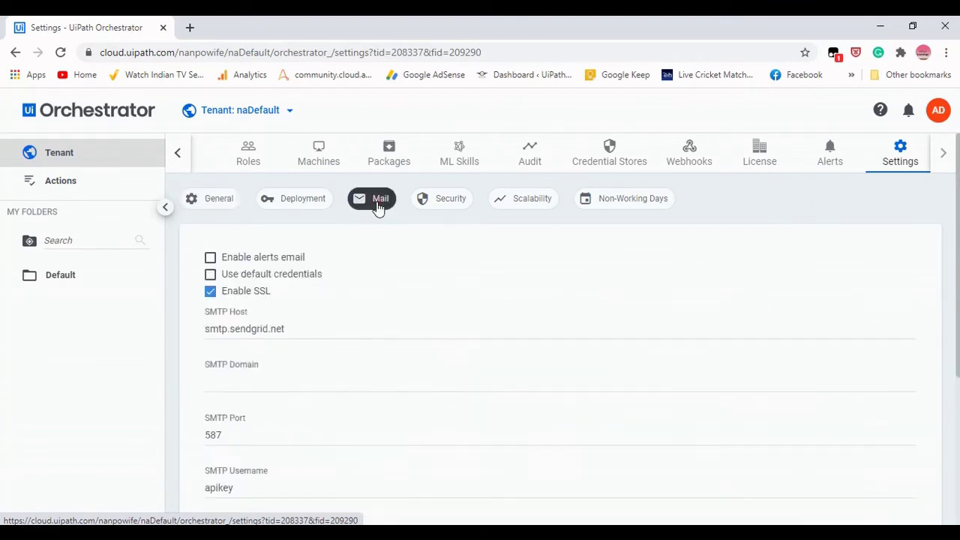
{"action": "scroll", "coordinate": [537, 329], "scroll_direction": "down", "scroll_amount": 3}
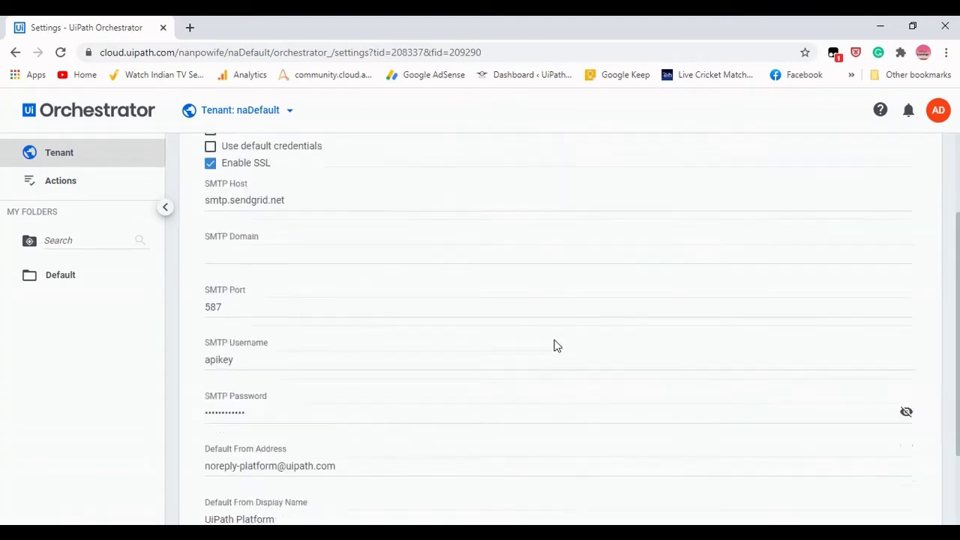
{"action": "scroll", "coordinate": [553, 343], "scroll_direction": "up", "scroll_amount": 1}
{"action": "scroll", "coordinate": [555, 344], "scroll_direction": "down", "scroll_amount": 1}
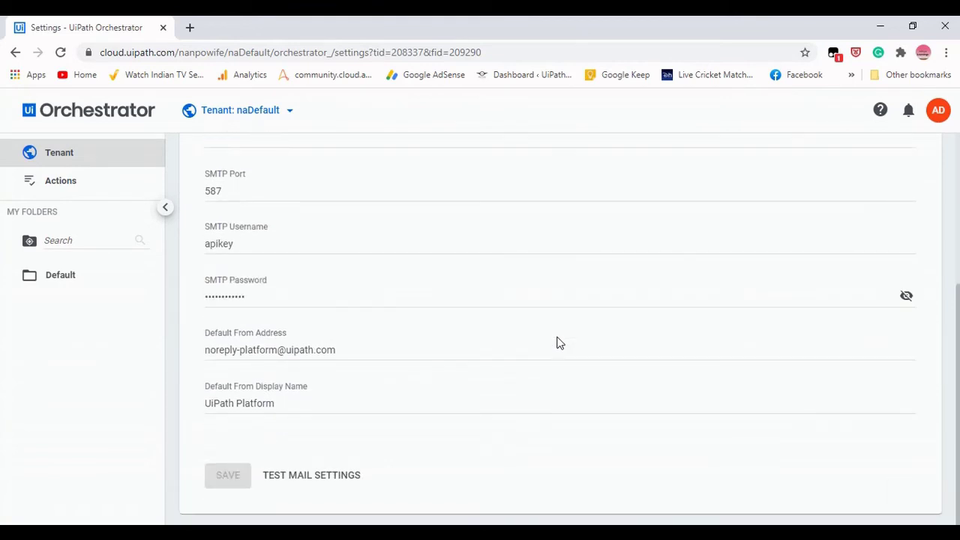
{"action": "scroll", "coordinate": [557, 343], "scroll_direction": "up", "scroll_amount": 3}
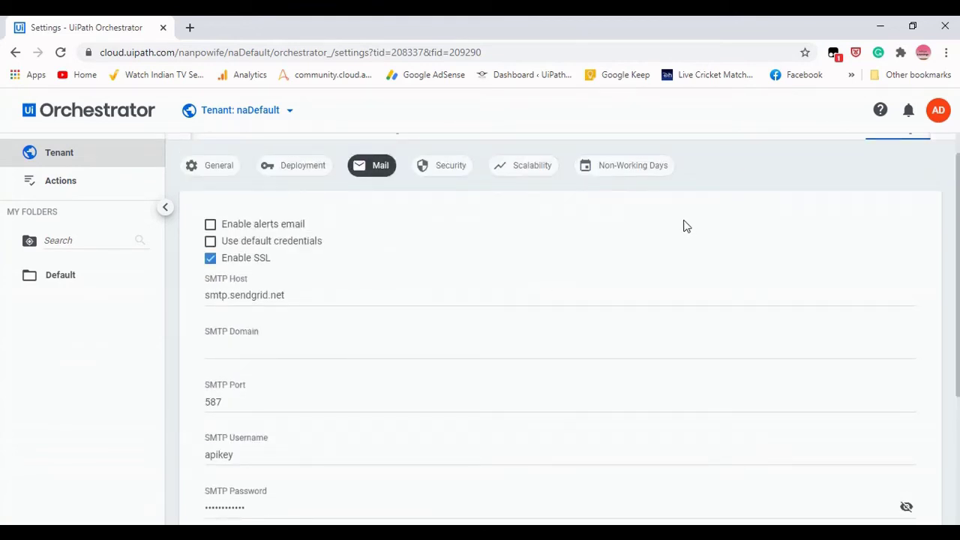
{"action": "left_click", "coordinate": [212, 228]}
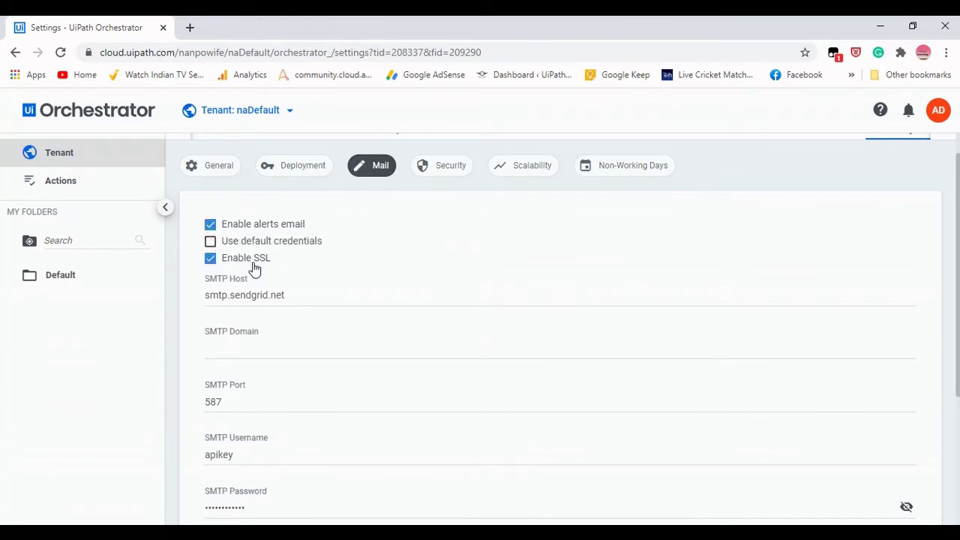
{"action": "left_click", "coordinate": [210, 246]}
{"action": "left_click", "coordinate": [210, 247]}
Change the SMTP host toward smtp.gmail.com and the SMTP port from 587 to 465.
{"action": "left_click", "coordinate": [312, 299]}
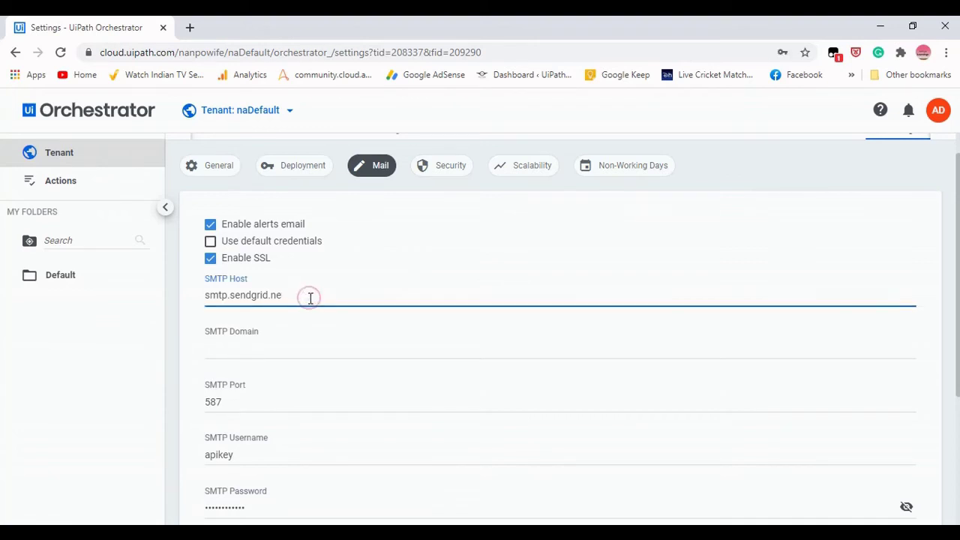
{"action": "key", "text": "BackSpace"}
{"action": "key", "text": "BackSpace"}
{"action": "key", "text": "BackSpace"}
{"action": "key", "text": "BackSpace"}
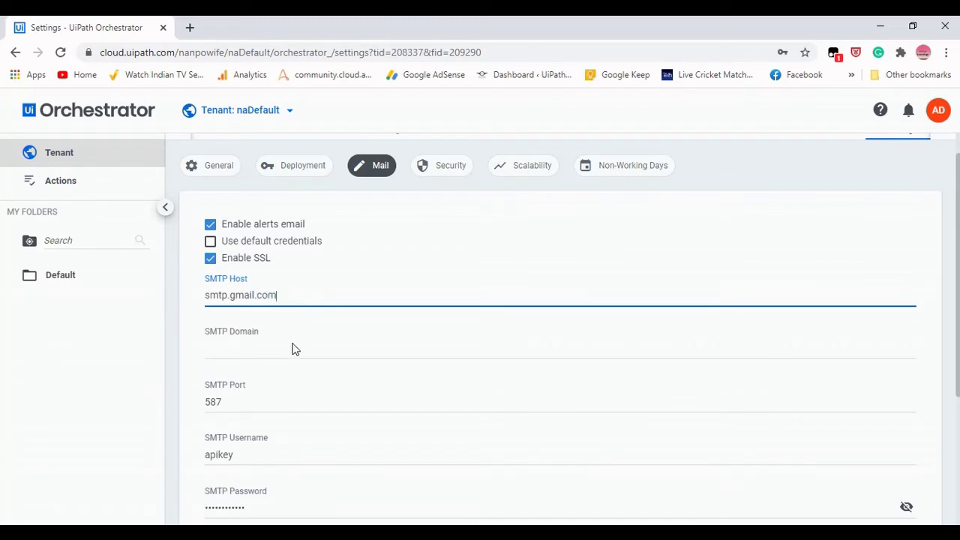
{"action": "scroll", "coordinate": [222, 291], "scroll_direction": "down", "scroll_amount": 1}
{"action": "scroll", "coordinate": [270, 282], "scroll_direction": "down", "scroll_amount": 2}
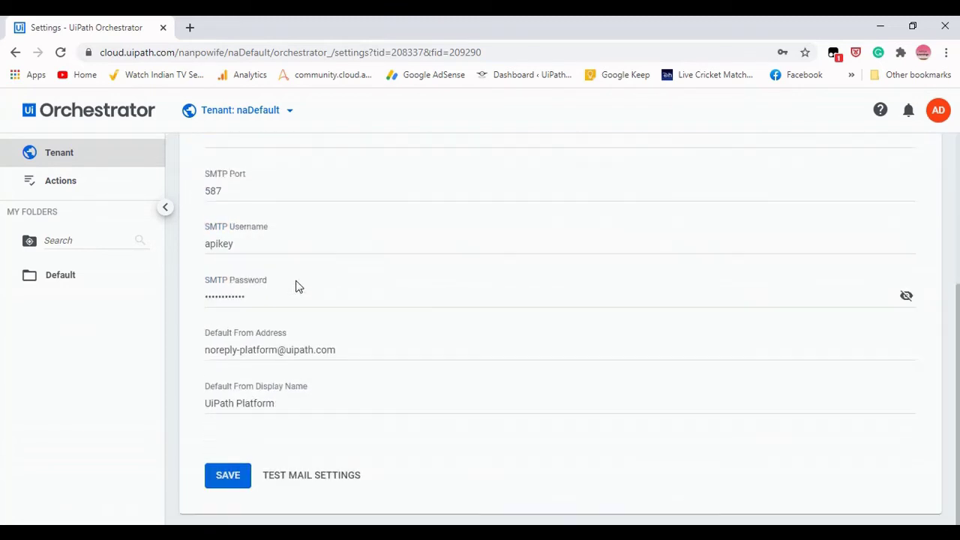
{"action": "left_click", "coordinate": [239, 190]}
{"action": "key", "text": "BackSpace"}
{"action": "key", "text": "BackSpace"}
{"action": "key", "text": "BackSpace"}
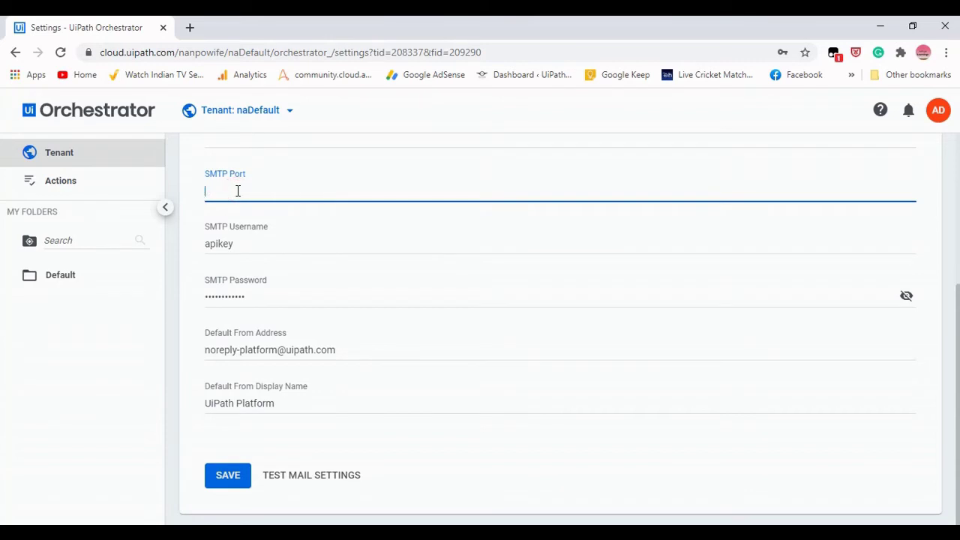
{"action": "type", "text": "465"}
Replace the 'apikey' username with the Gmail address and paste the Gmail app password.
{"action": "left_click", "coordinate": [246, 243]}
{"action": "key", "text": "BackSpace"}
{"action": "key", "text": "BackSpace"}
{"action": "key", "text": "BackSpace"}
{"action": "key", "text": "BackSpace"}
{"action": "key", "text": "BackSpace"}
{"action": "key", "text": "BackSpace"}
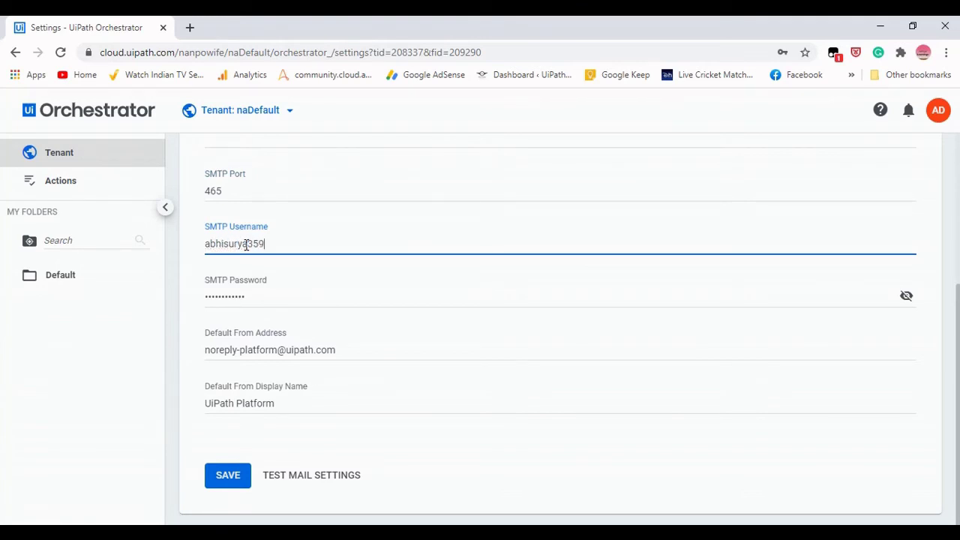
{"action": "left_click", "coordinate": [285, 297]}
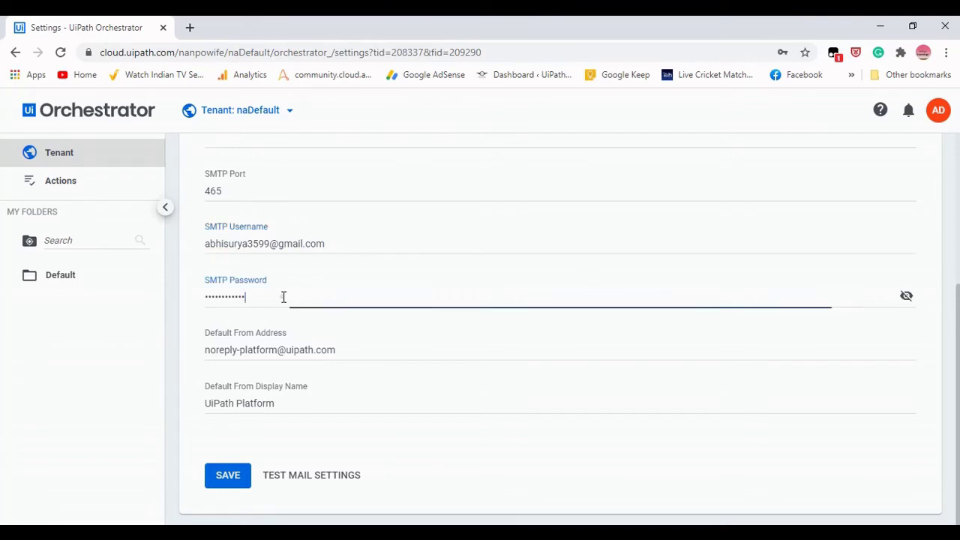
{"action": "key", "text": "BackSpace"}
{"action": "key", "text": "BackSpace"}
{"action": "key", "text": "BackSpace"}
{"action": "key", "text": "BackSpace"}
{"action": "key", "text": "BackSpace"}
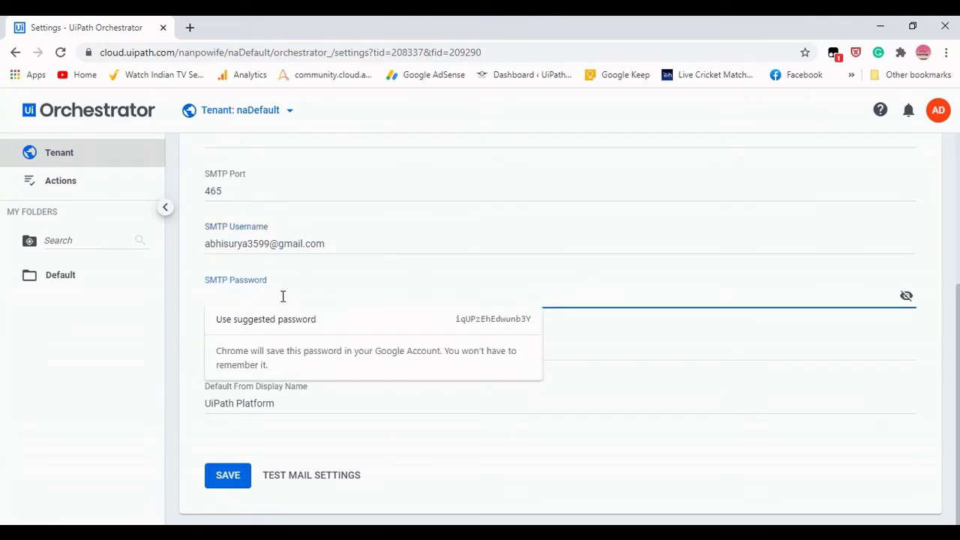
{"action": "key", "text": "ctrl+v"}
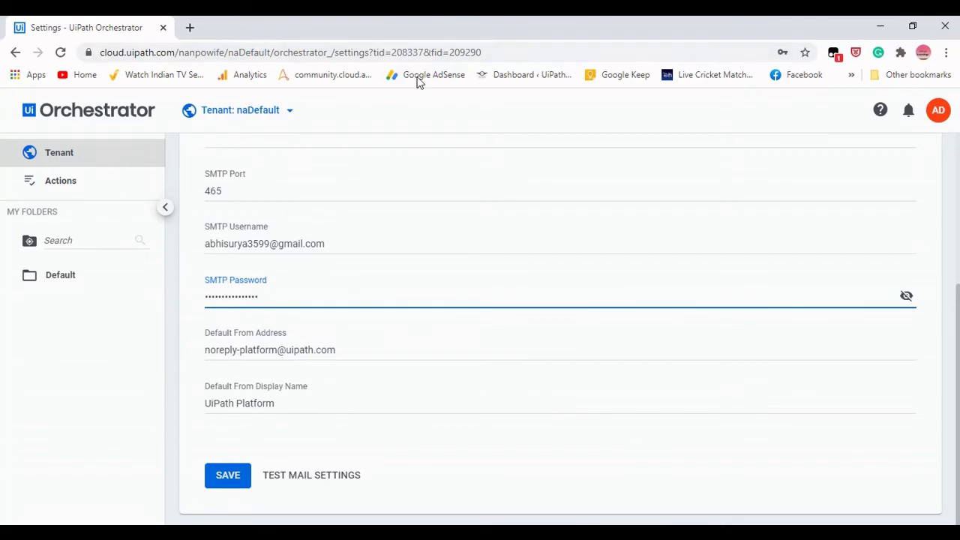
Update the Default From Address to the Gmail address and clear the 'UiPath Platform' display name.
{"action": "left_click", "coordinate": [399, 349]}
{"action": "key", "text": "BackSpace"}
{"action": "key", "text": "BackSpace"}
{"action": "key", "text": "BackSpace"}
{"action": "key", "text": "BackSpace"}
{"action": "key", "text": "BackSpace"}
{"action": "key", "text": "BackSpace"}
{"action": "key", "text": "BackSpace"}
{"action": "key", "text": "BackSpace"}
{"action": "key", "text": "BackSpace"}
{"action": "key", "text": "BackSpace"}
{"action": "key", "text": "BackSpace"}
{"action": "key", "text": "BackSpace"}
{"action": "key", "text": "BackSpace"}
{"action": "key", "text": "BackSpace"}
{"action": "key", "text": "BackSpace"}
{"action": "key", "text": "BackSpace"}
{"action": "key", "text": "BackSpace"}
{"action": "key", "text": "BackSpace"}
{"action": "key", "text": "BackSpace"}
{"action": "key", "text": "BackSpace"}
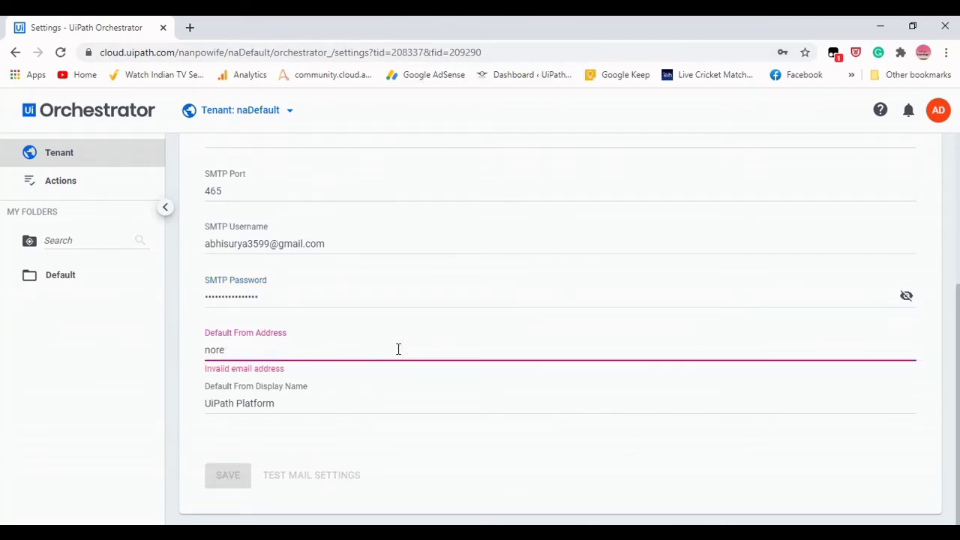
{"action": "key", "text": "BackSpace"}
{"action": "key", "text": "BackSpace"}
{"action": "key", "text": "BackSpace"}
{"action": "key", "text": "BackSpace"}
{"action": "type", "text": "an"}
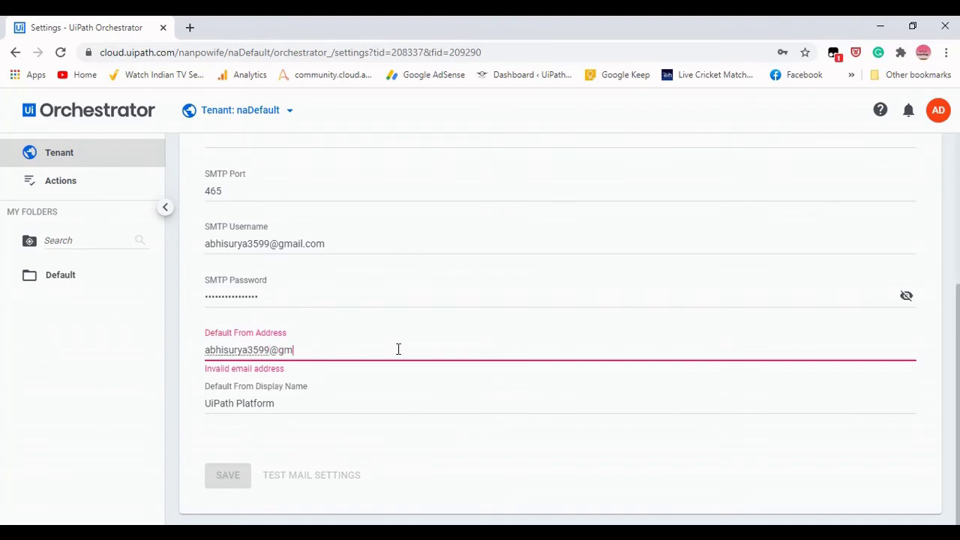
{"action": "type", "text": "com"}
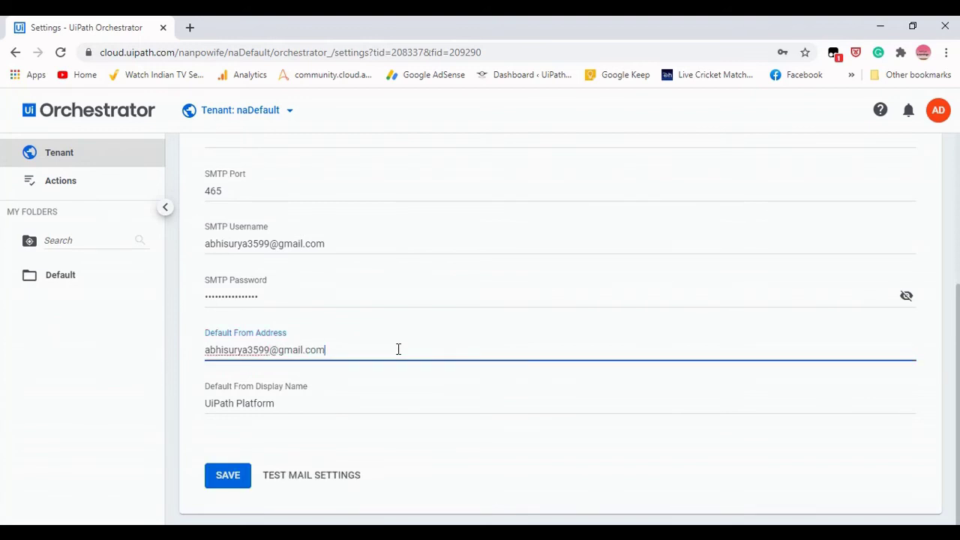
{"action": "left_click", "coordinate": [373, 402]}
{"action": "key", "text": "BackSpace"}
{"action": "key", "text": "BackSpace"}
{"action": "key", "text": "BackSpace"}
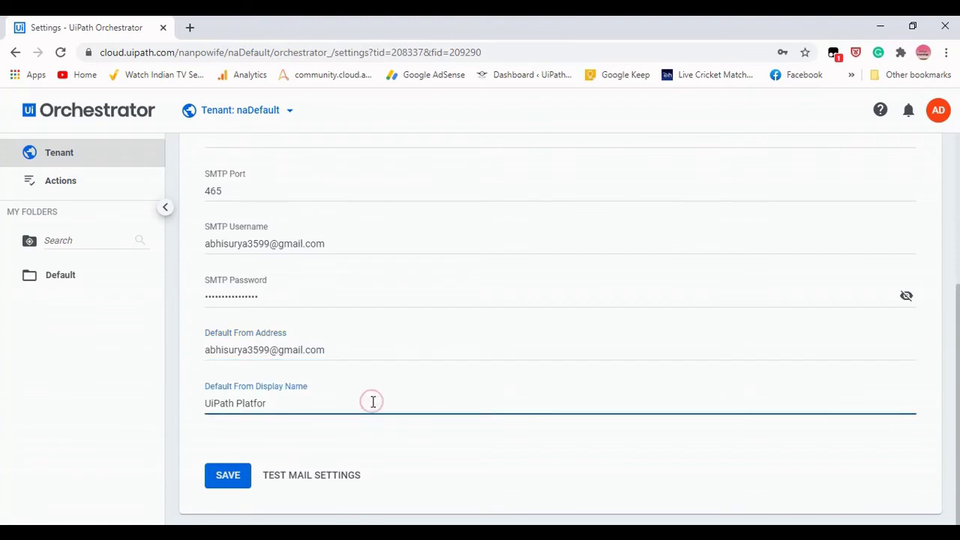
{"action": "key", "text": "BackSpace"}
{"action": "key", "text": "BackSpace"}
{"action": "key", "text": "BackSpace"}
{"action": "key", "text": "BackSpace"}
{"action": "key", "text": "BackSpace"}
{"action": "key", "text": "BackSpace"}
{"action": "key", "text": "BackSpace"}
{"action": "key", "text": "BackSpace"}
{"action": "key", "text": "BackSpace"}
{"action": "key", "text": "BackSpace"}
{"action": "key", "text": "BackSpace"}
{"action": "key", "text": "BackSpace"}
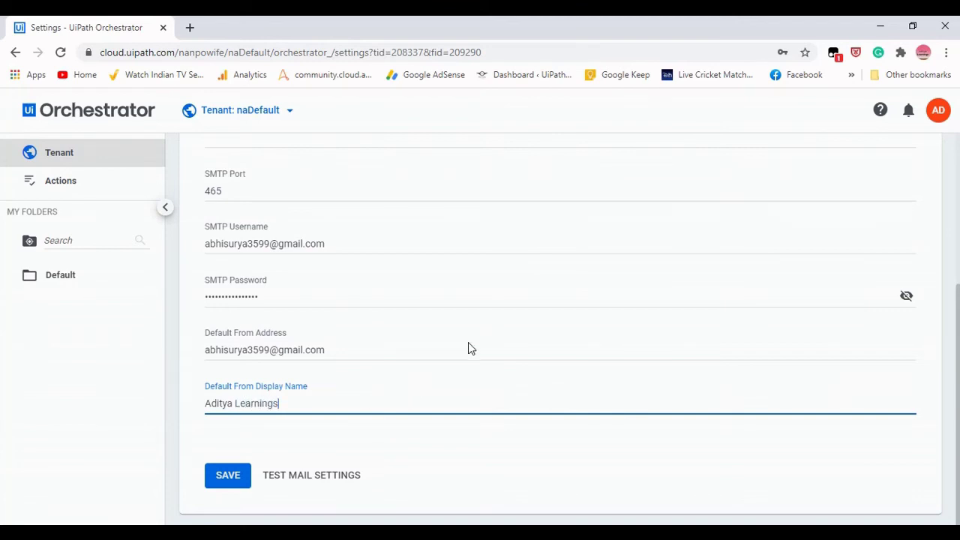
{"action": "scroll", "coordinate": [440, 371], "scroll_direction": "up", "scroll_amount": 3}
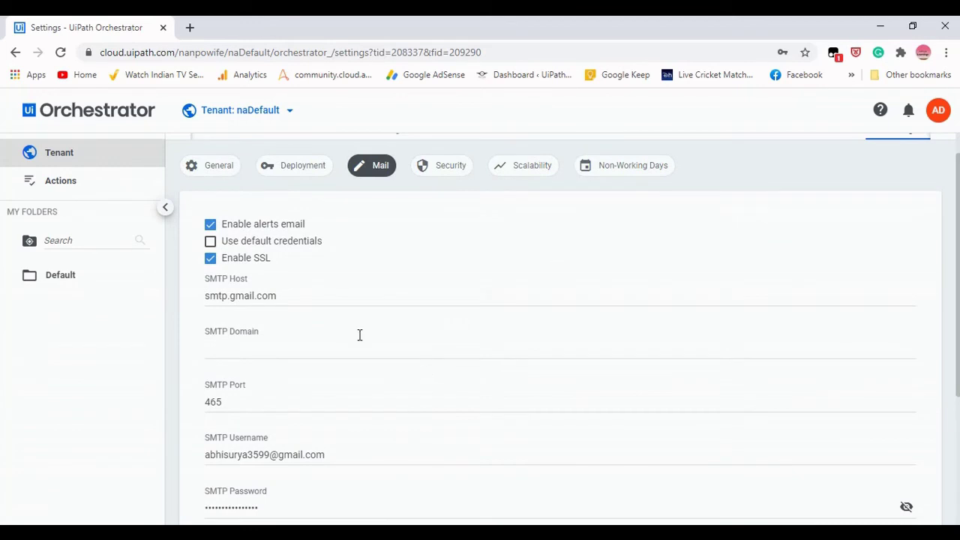
{"action": "scroll", "coordinate": [359, 336], "scroll_direction": "up", "scroll_amount": 1}
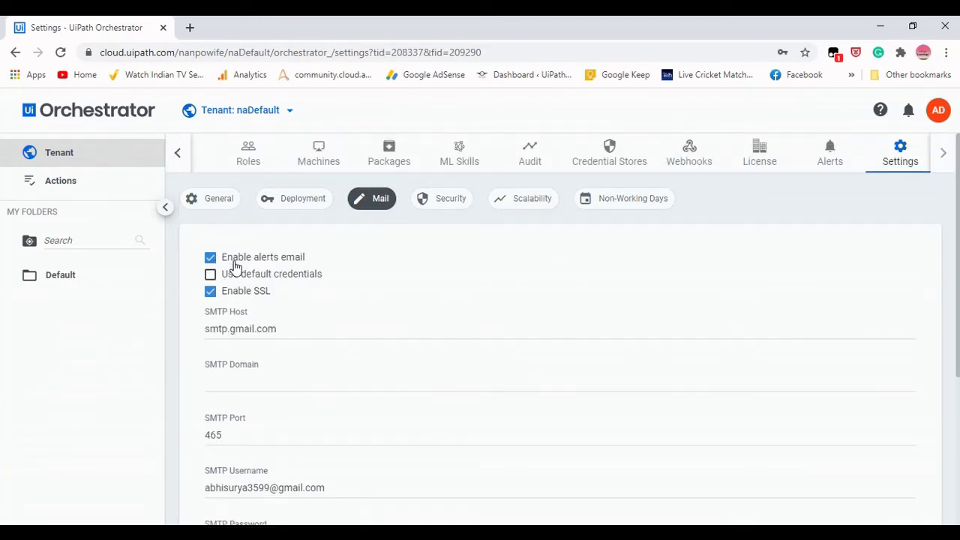
{"action": "scroll", "coordinate": [254, 305], "scroll_direction": "down", "scroll_amount": 1}
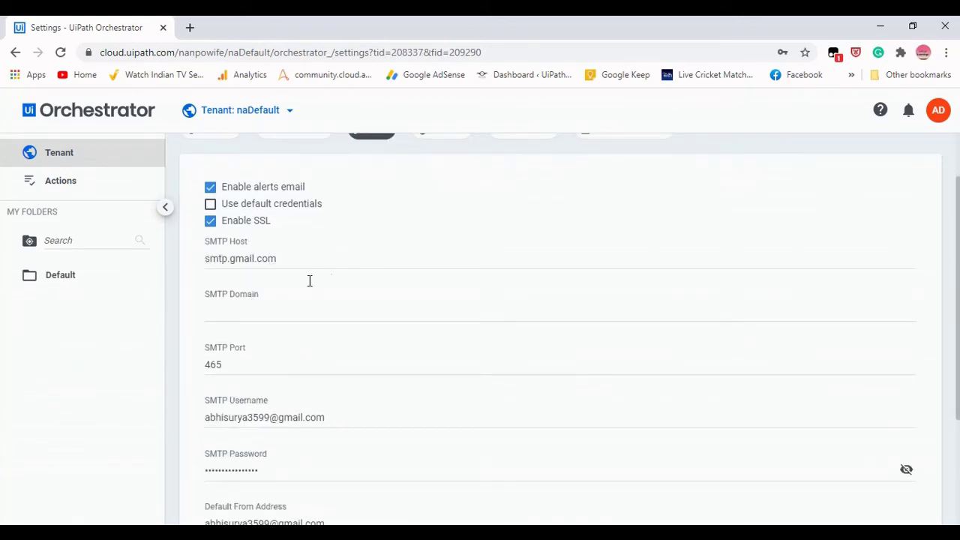
{"action": "scroll", "coordinate": [315, 273], "scroll_direction": "up", "scroll_amount": 1}
{"action": "scroll", "coordinate": [307, 273], "scroll_direction": "down", "scroll_amount": 3}
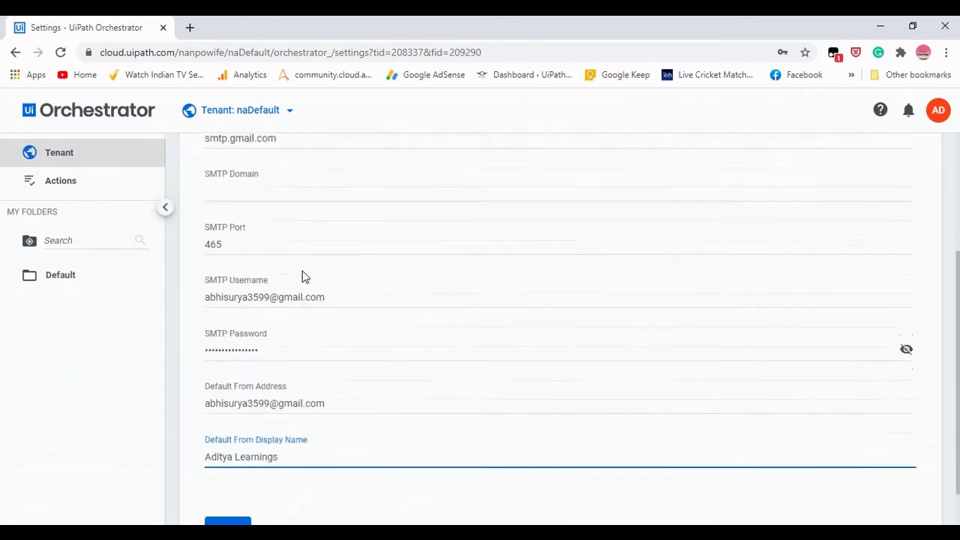
{"action": "left_click", "coordinate": [233, 227]}
{"action": "double_click", "coordinate": [233, 228]}
{"action": "scroll", "coordinate": [330, 244], "scroll_direction": "down", "scroll_amount": 1}
{"action": "double_click", "coordinate": [356, 245]}
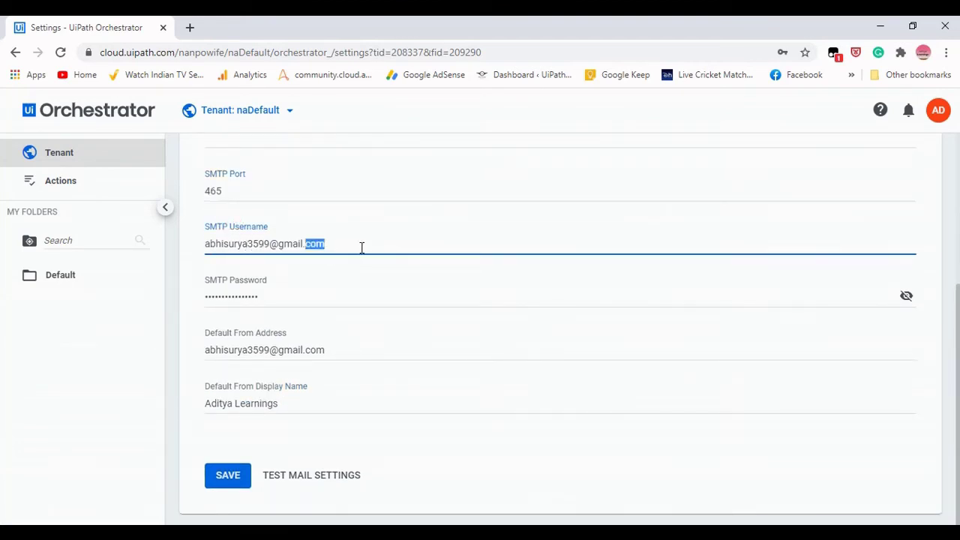
{"action": "key", "text": "Right"}
{"action": "left_click", "coordinate": [332, 244]}
{"action": "left_click", "coordinate": [208, 250]}
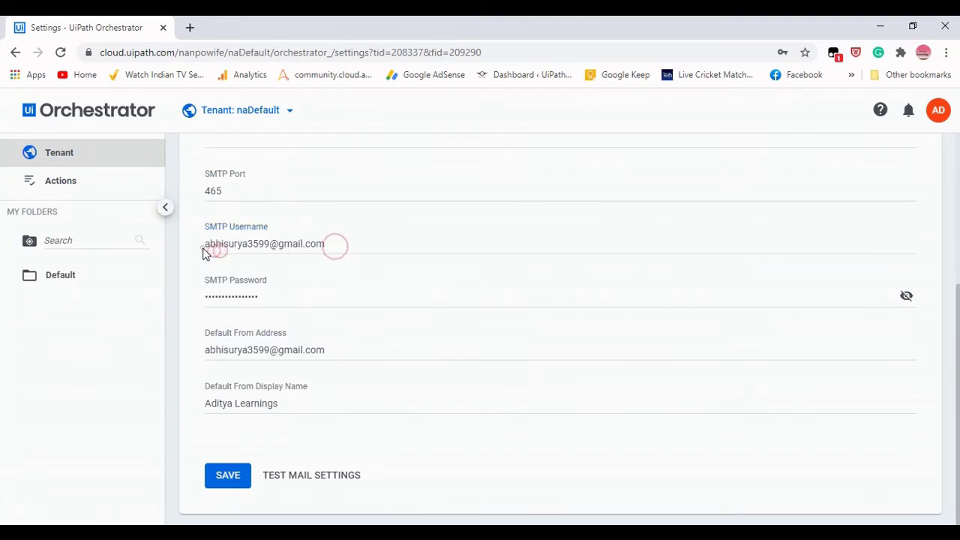
{"action": "left_click", "coordinate": [301, 297]}
{"action": "left_click_drag", "start_coordinate": [302, 297], "coordinate": [188, 298]}
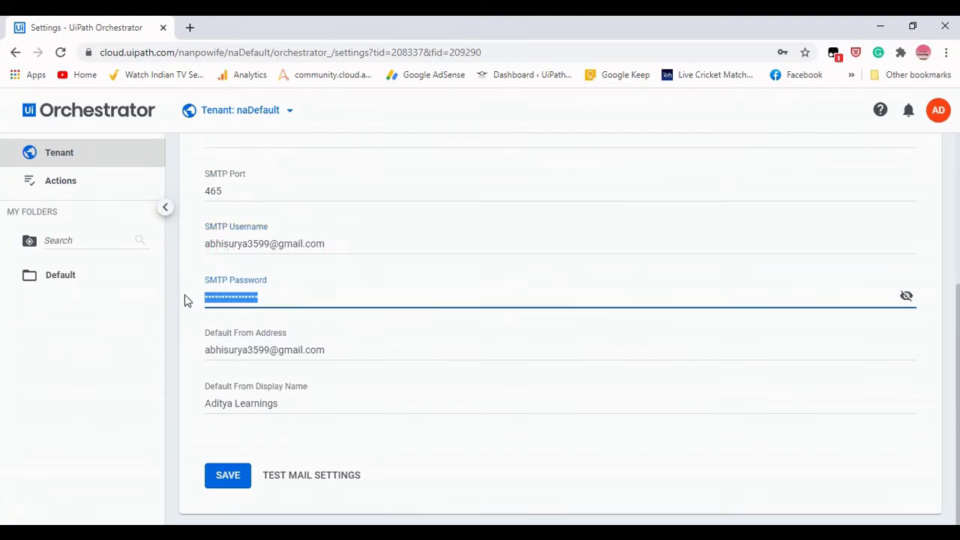
{"action": "left_click", "coordinate": [333, 350]}
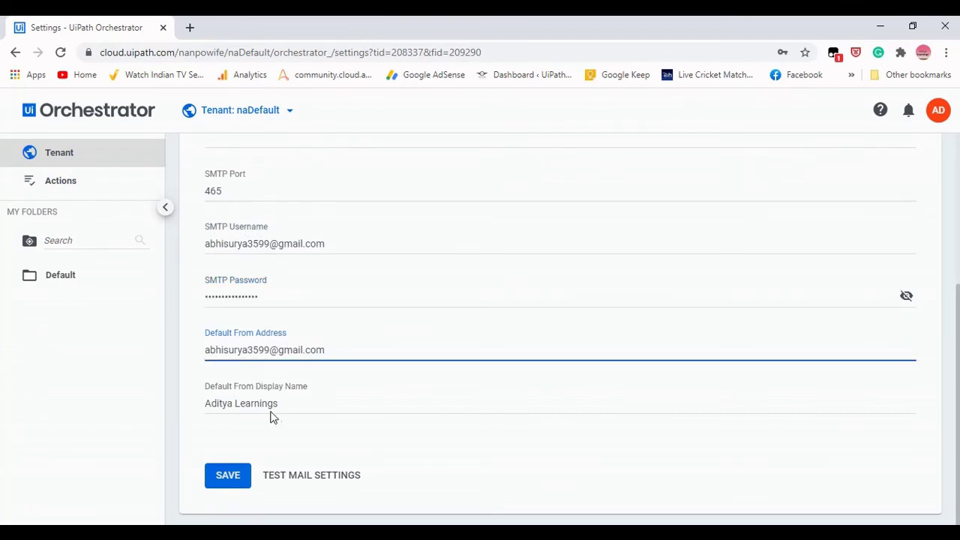
{"action": "left_click_drag", "start_coordinate": [292, 405], "coordinate": [177, 407]}
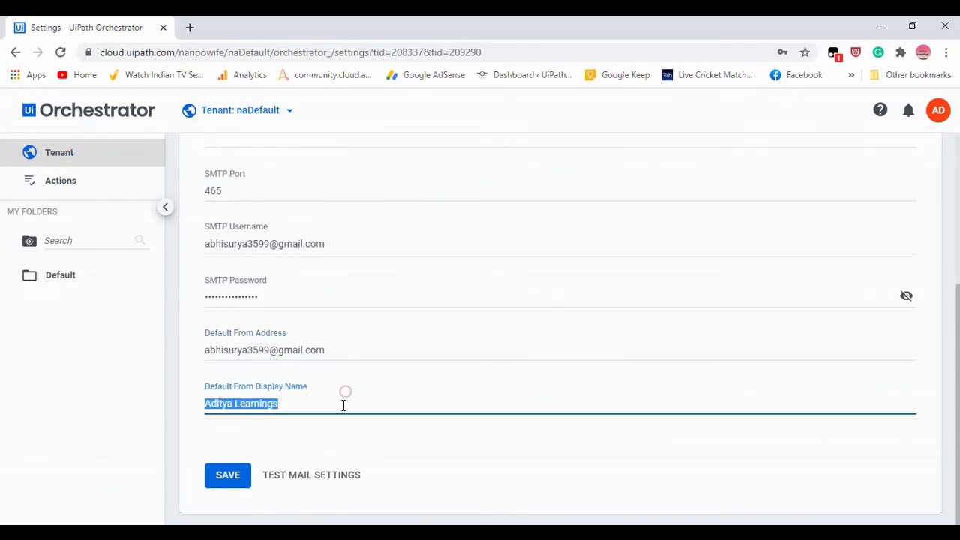
{"action": "left_click", "coordinate": [360, 444]}
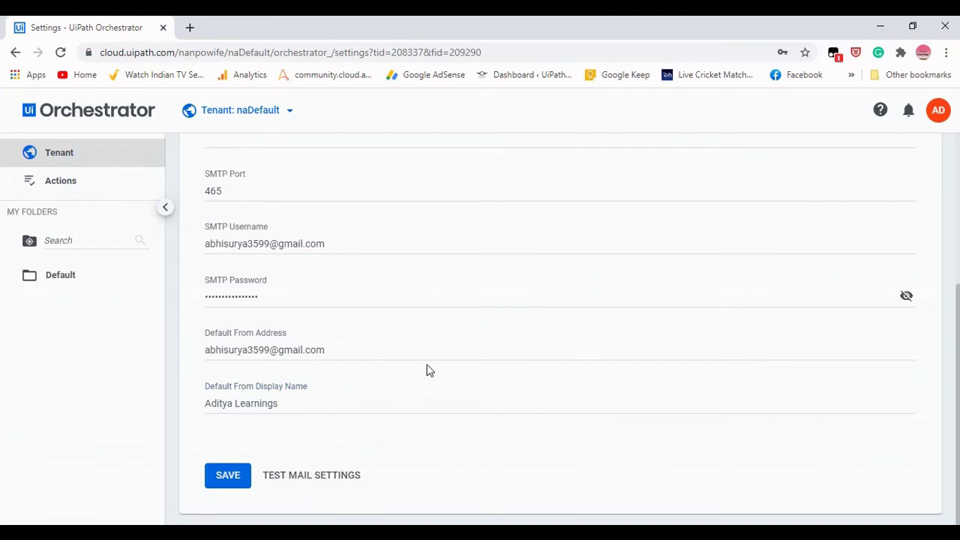
{"action": "scroll", "coordinate": [397, 328], "scroll_direction": "up", "scroll_amount": 2}
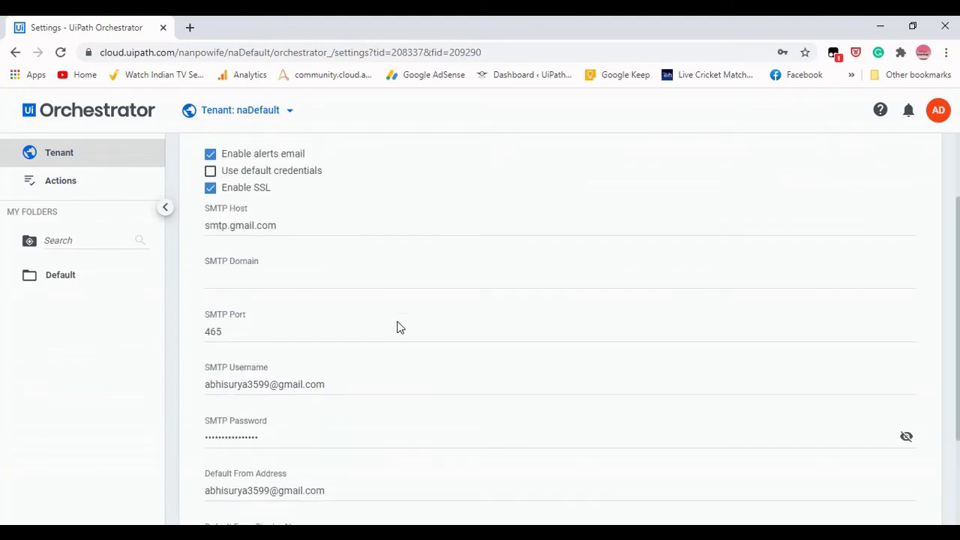
{"action": "scroll", "coordinate": [397, 328], "scroll_direction": "down", "scroll_amount": 2}
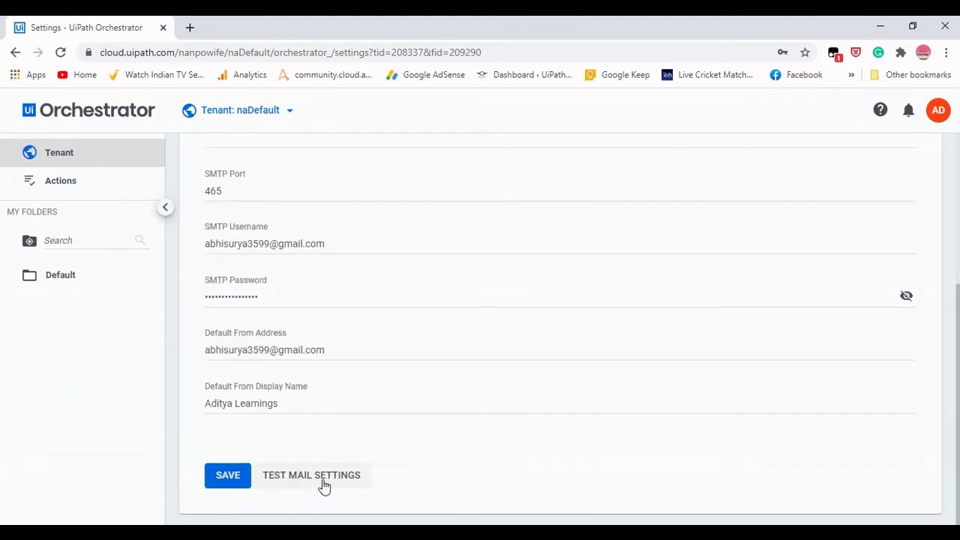
Send a test email from Test Mail Settings, dismiss the save-password bubble, and open a new tab.
{"action": "left_click", "coordinate": [323, 486]}
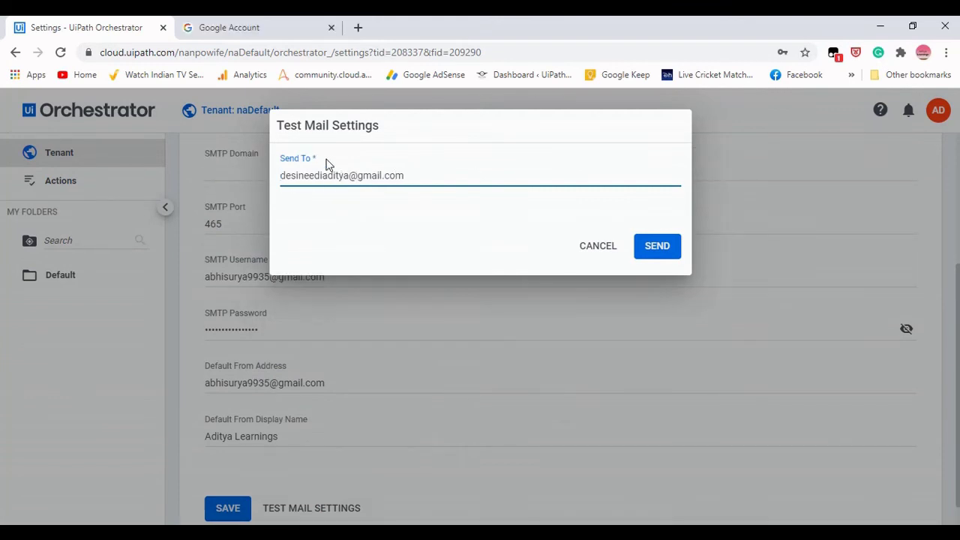
{"action": "left_click", "coordinate": [657, 248]}
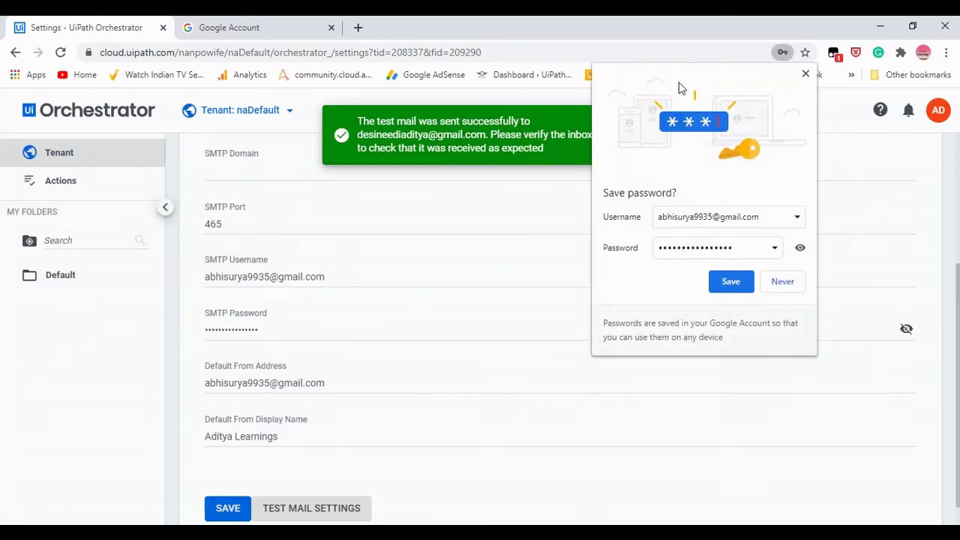
{"action": "left_click", "coordinate": [806, 75]}
{"action": "left_click", "coordinate": [358, 28]}
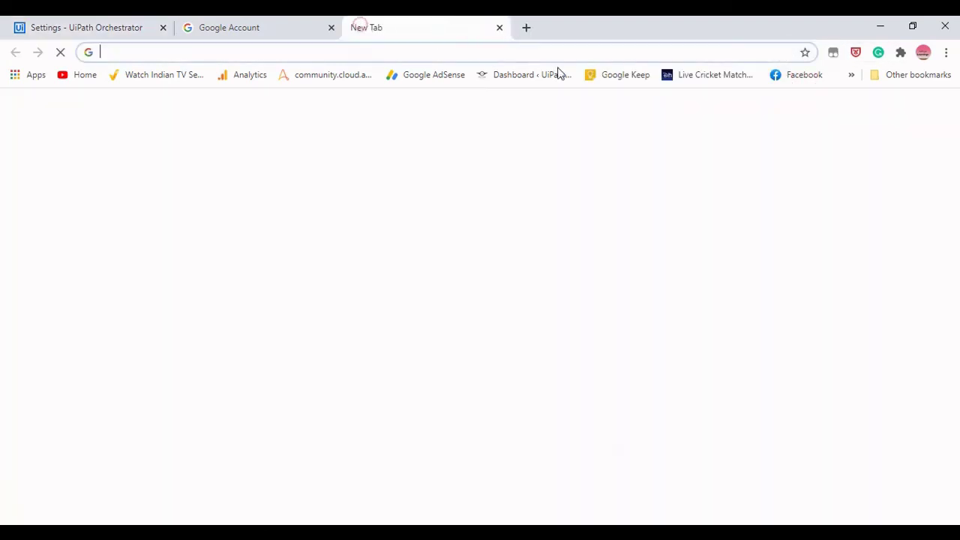
Read the 'Mail Settings Test Successful' email in Gmail, then return to the Orchestrator Settings tab.
{"action": "left_click", "coordinate": [833, 111]}
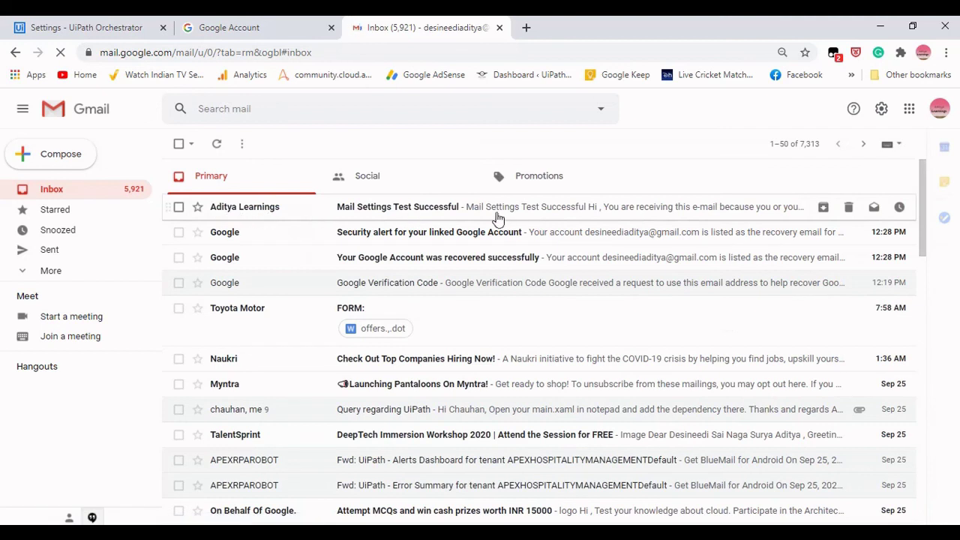
{"action": "left_click", "coordinate": [497, 216]}
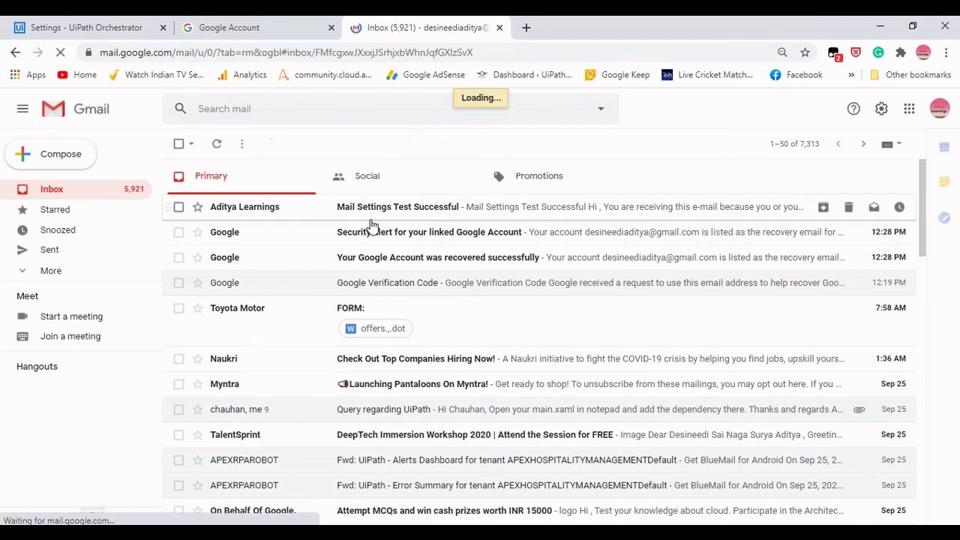
{"action": "scroll", "coordinate": [476, 298], "scroll_direction": "down", "scroll_amount": 2}
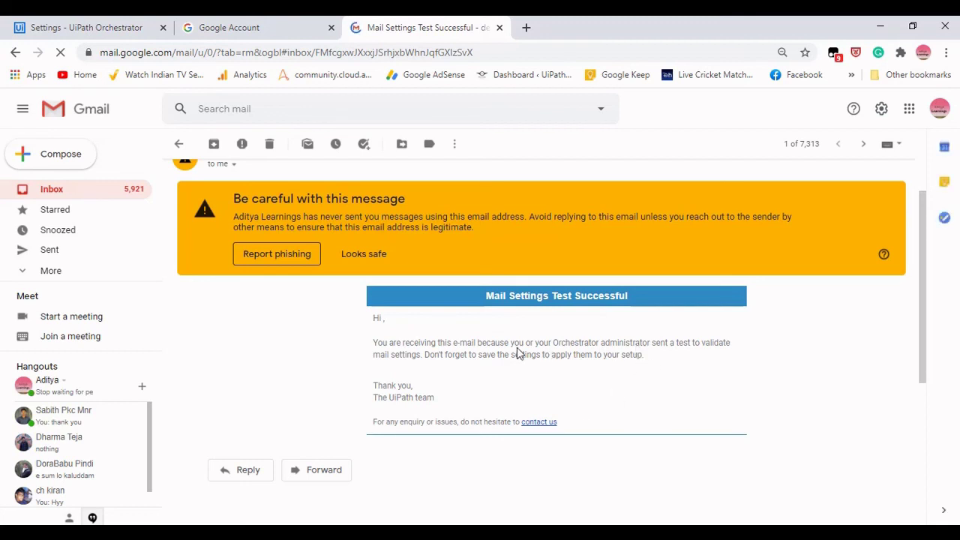
{"action": "left_click_drag", "start_coordinate": [373, 387], "coordinate": [443, 397]}
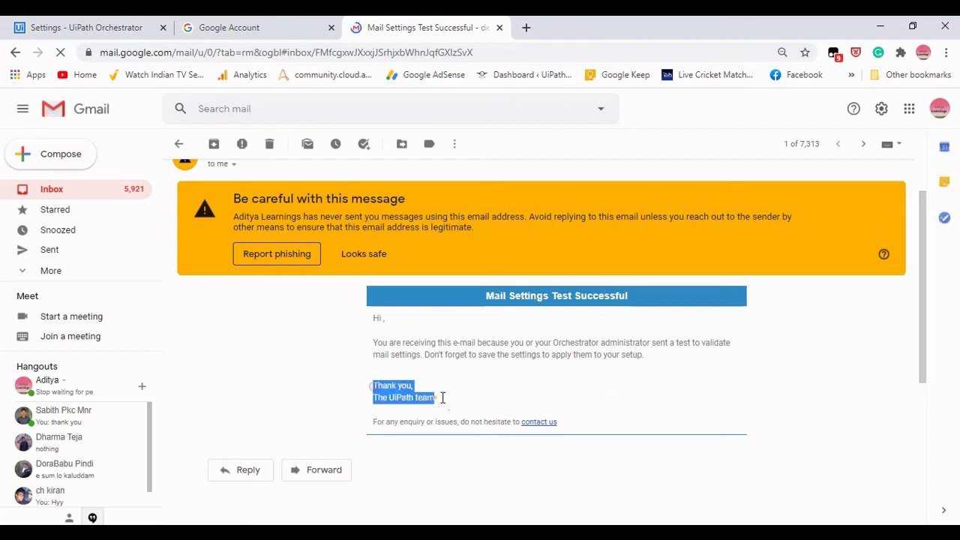
{"action": "left_click", "coordinate": [502, 394]}
{"action": "left_click", "coordinate": [81, 26]}
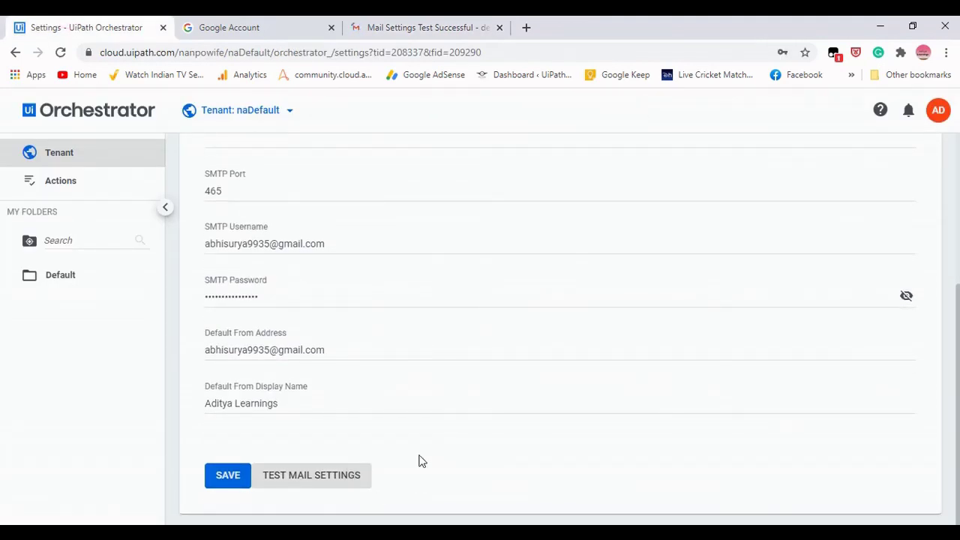
Save the Gmail mail settings, dismiss the 'Settings successfully saved' toast, and scroll the tenant tabs left.
{"action": "scroll", "coordinate": [463, 332], "scroll_direction": "up", "scroll_amount": 1}
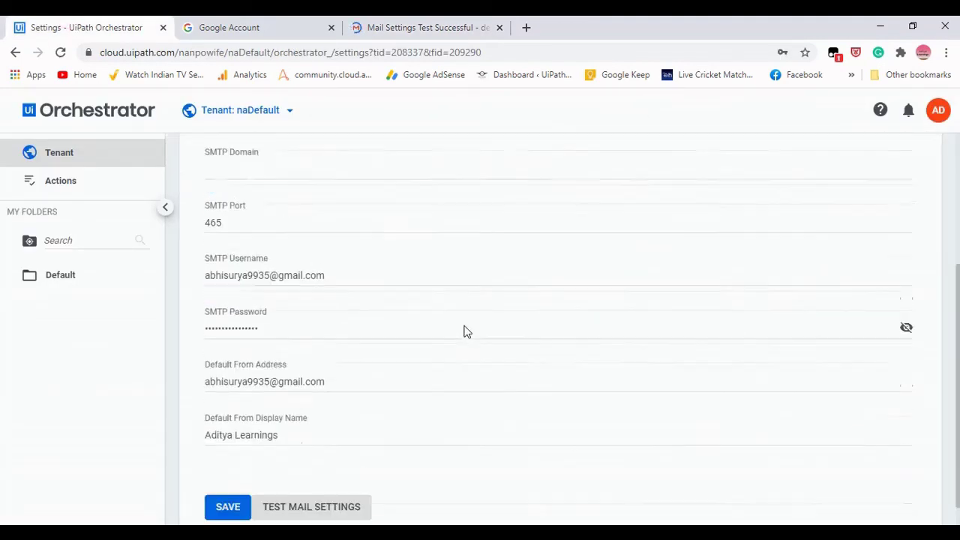
{"action": "scroll", "coordinate": [450, 339], "scroll_direction": "down", "scroll_amount": 1}
{"action": "left_click", "coordinate": [228, 478]}
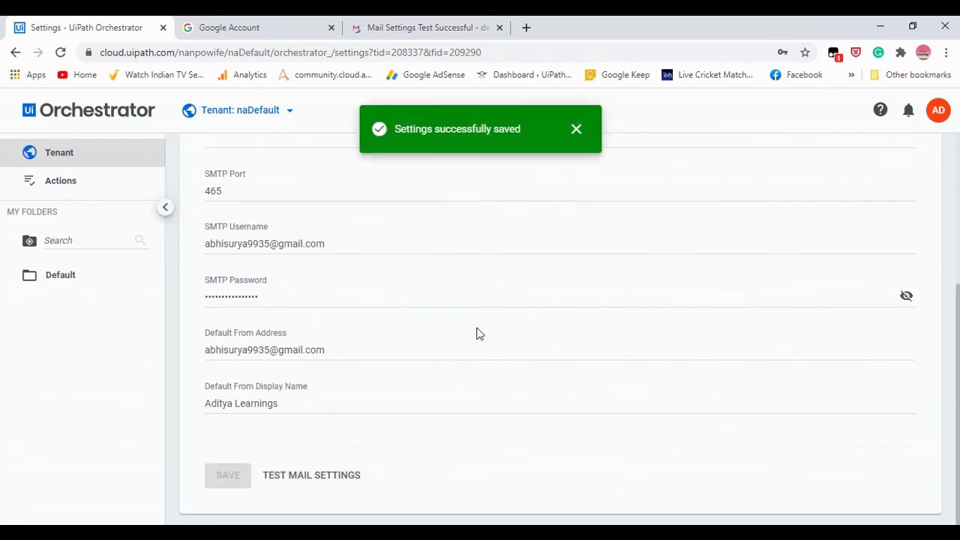
{"action": "left_click", "coordinate": [576, 132]}
{"action": "scroll", "coordinate": [475, 307], "scroll_direction": "up", "scroll_amount": 5}
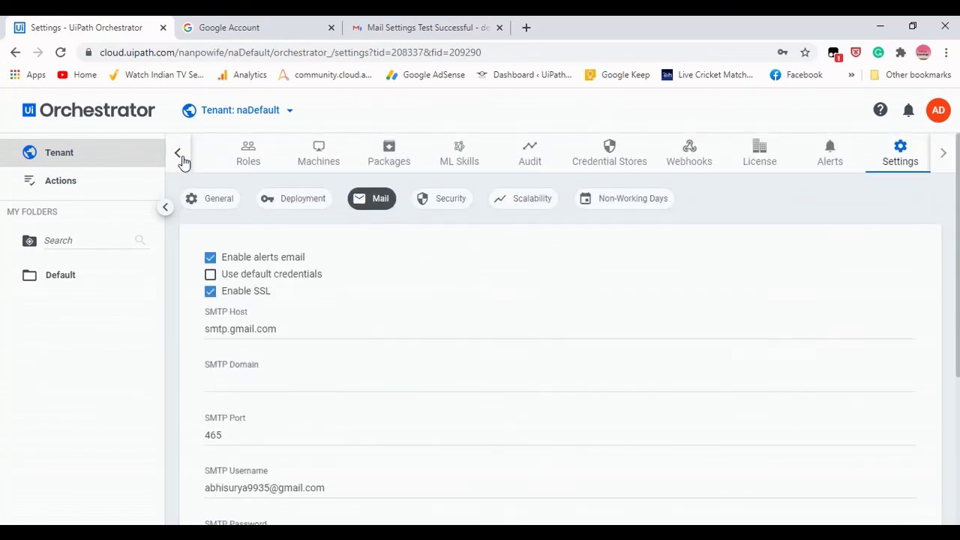
{"action": "left_click", "coordinate": [182, 156]}
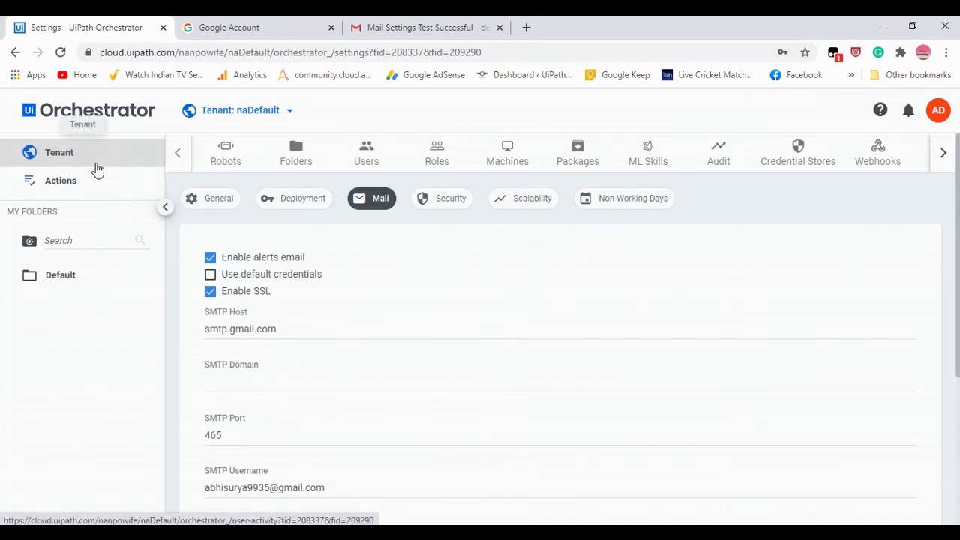
Review the tenant's Robots list, glance at the Gmail and Google Account tabs, then open My Actions.
{"action": "left_click", "coordinate": [230, 154]}
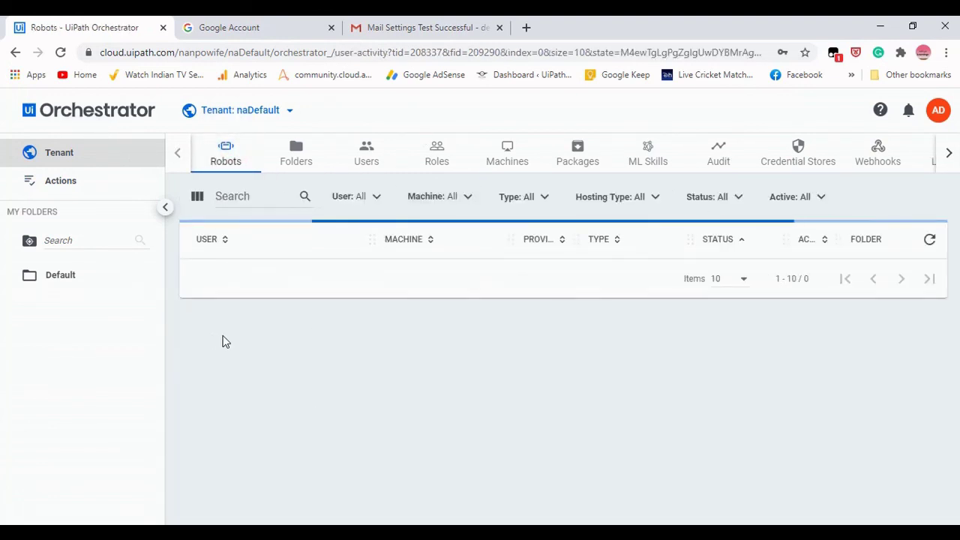
{"action": "left_click", "coordinate": [411, 27]}
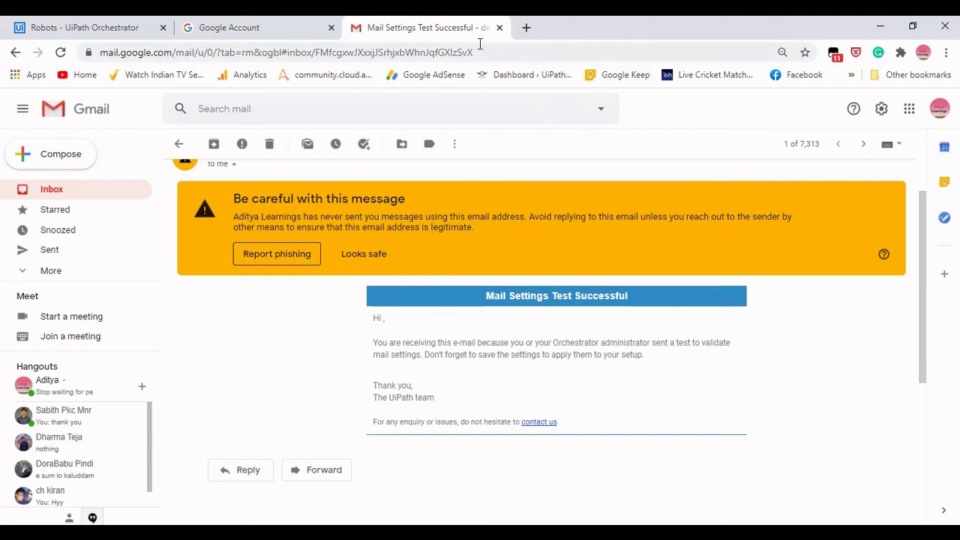
{"action": "left_click", "coordinate": [105, 23]}
{"action": "left_click", "coordinate": [240, 25]}
{"action": "left_click", "coordinate": [82, 27]}
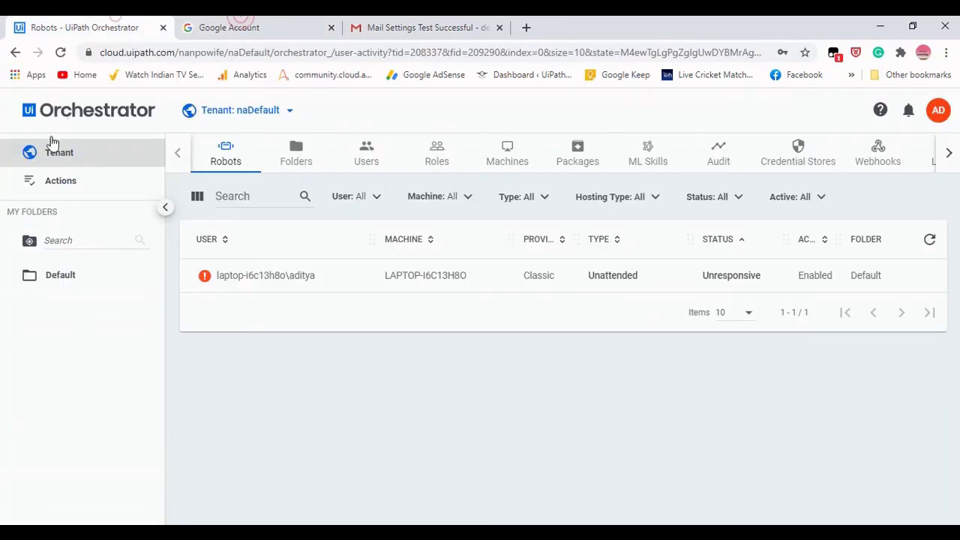
{"action": "left_click", "coordinate": [80, 190]}
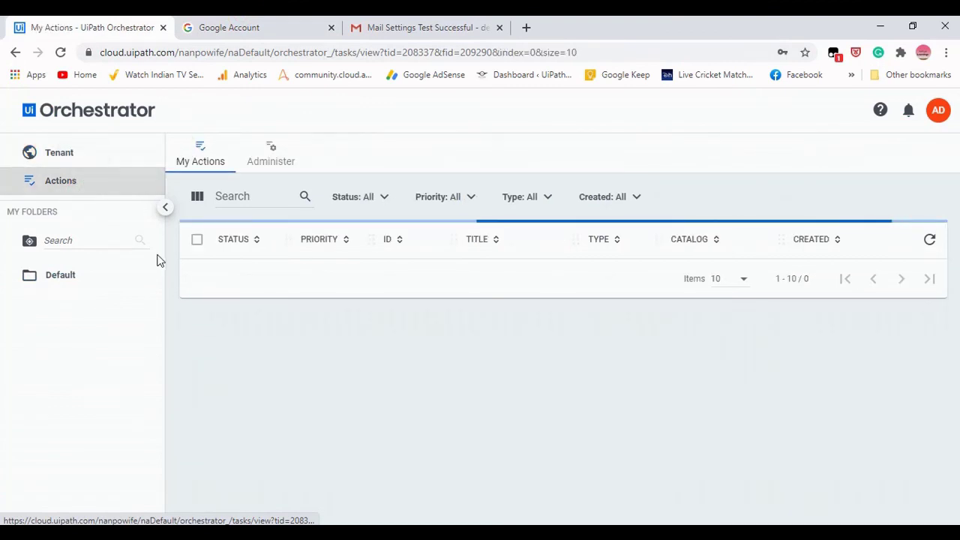